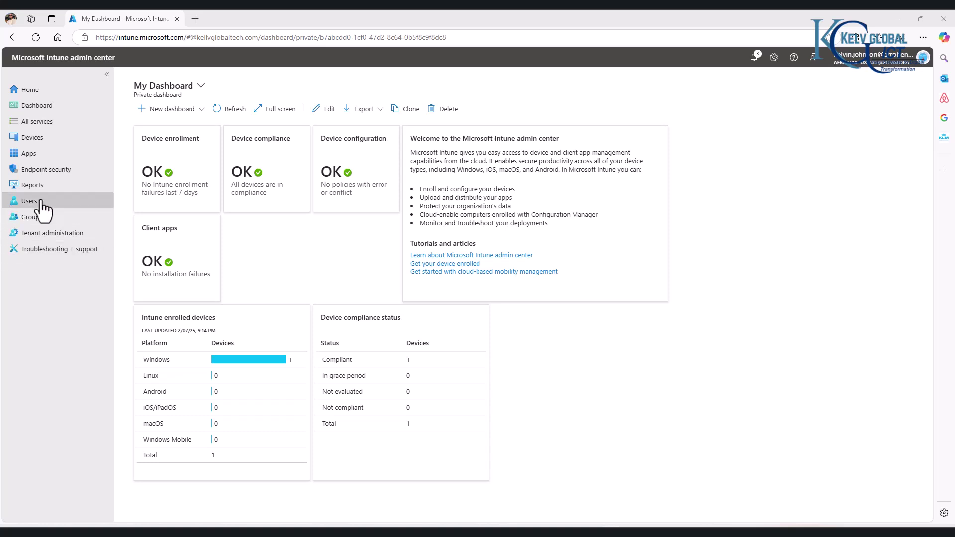
- Open the Antivirus section of Endpoint security and check its unhealthy endpoints and active malware reports before returning to the summary
left_click(45, 170)
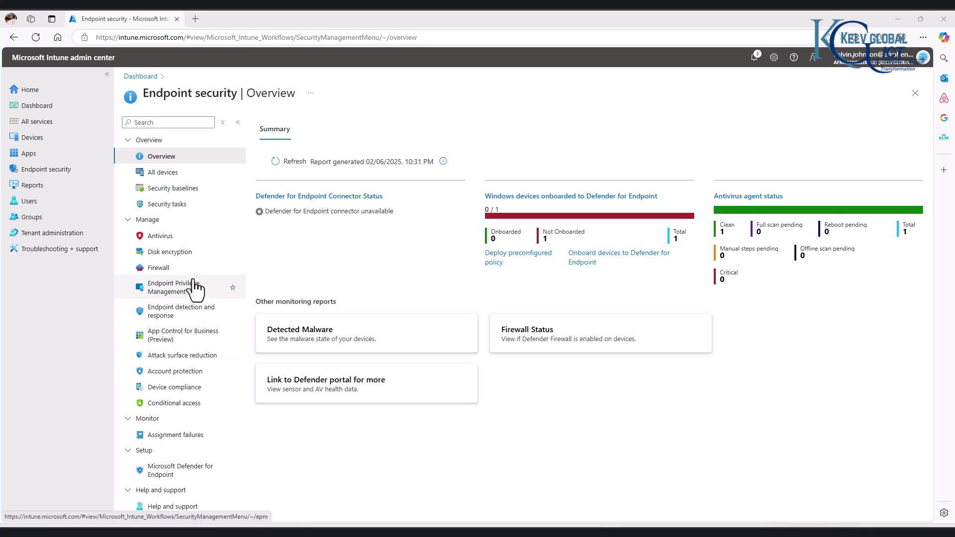
left_click(160, 237)
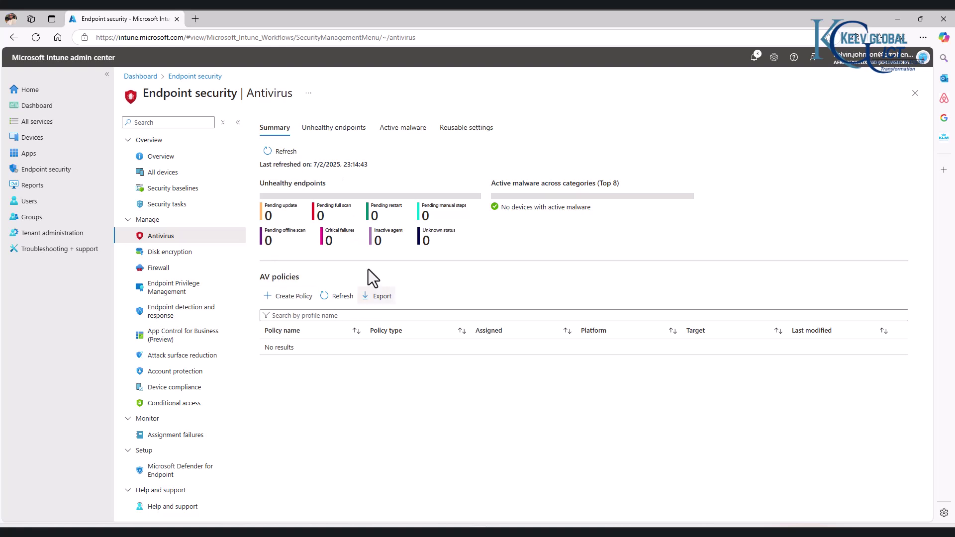
left_click(335, 128)
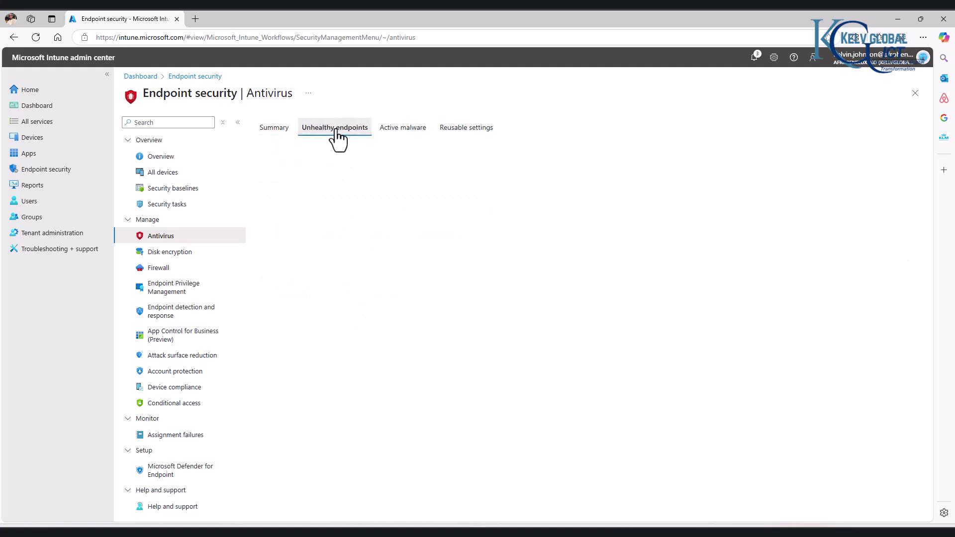
left_click(401, 128)
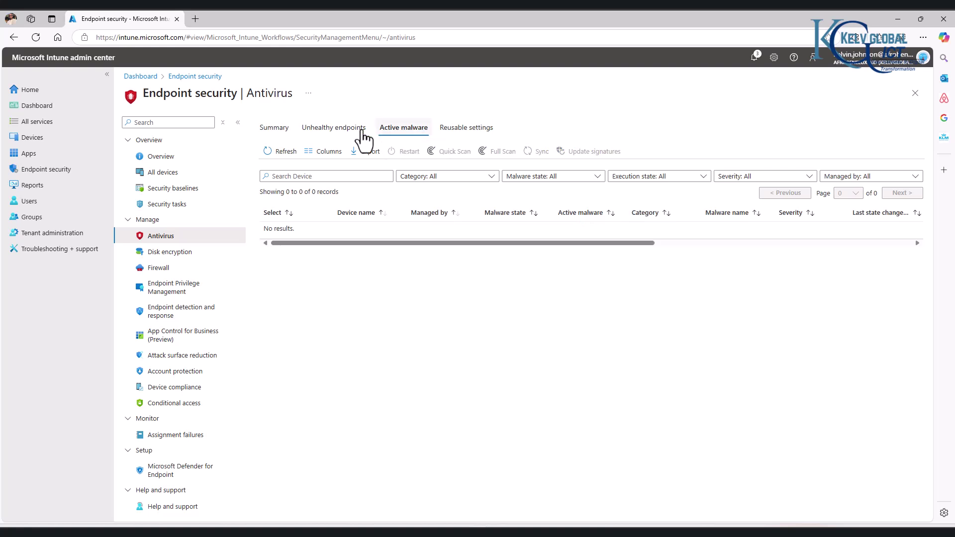
left_click(277, 131)
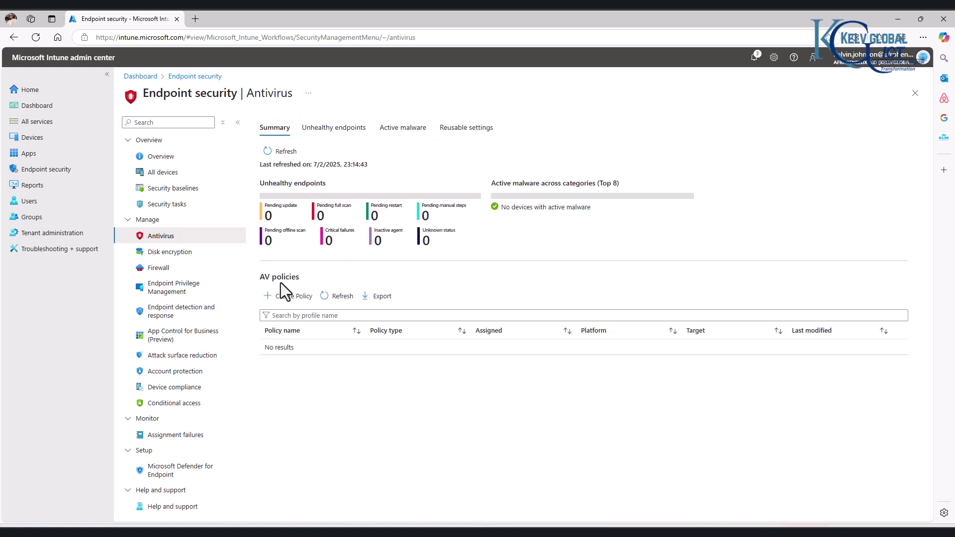
- Start a new antivirus policy for the Windows platform using the Microsoft Defender Antivirus profile
left_click(295, 299)
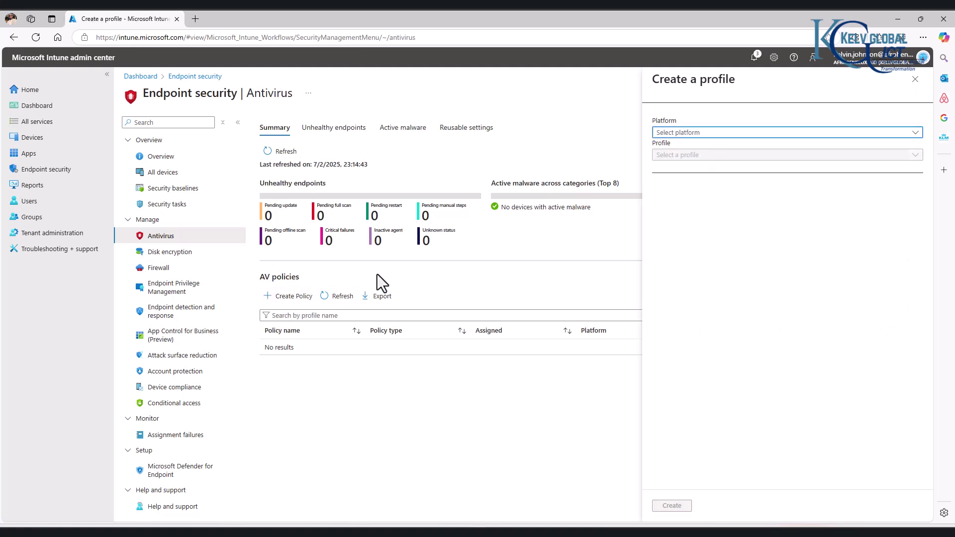
left_click(719, 133)
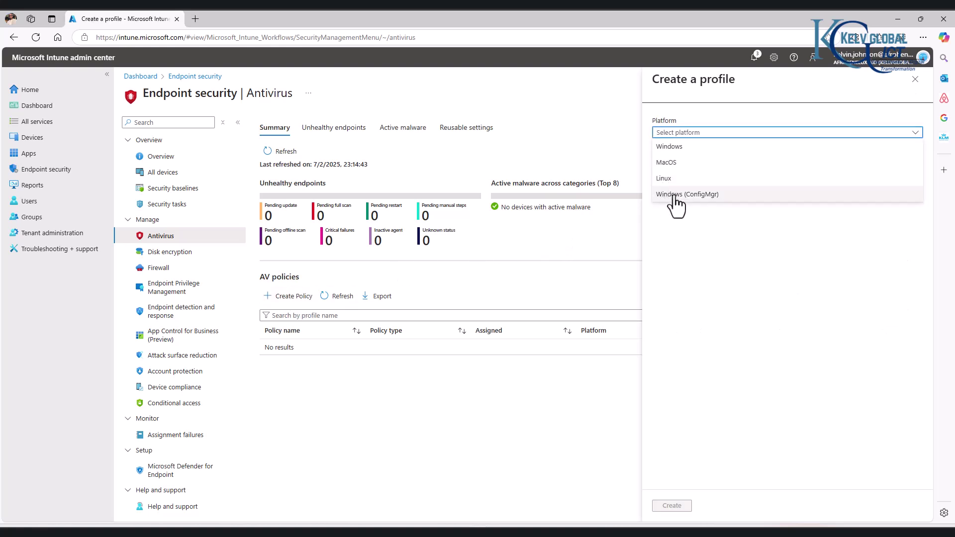
left_click(676, 152)
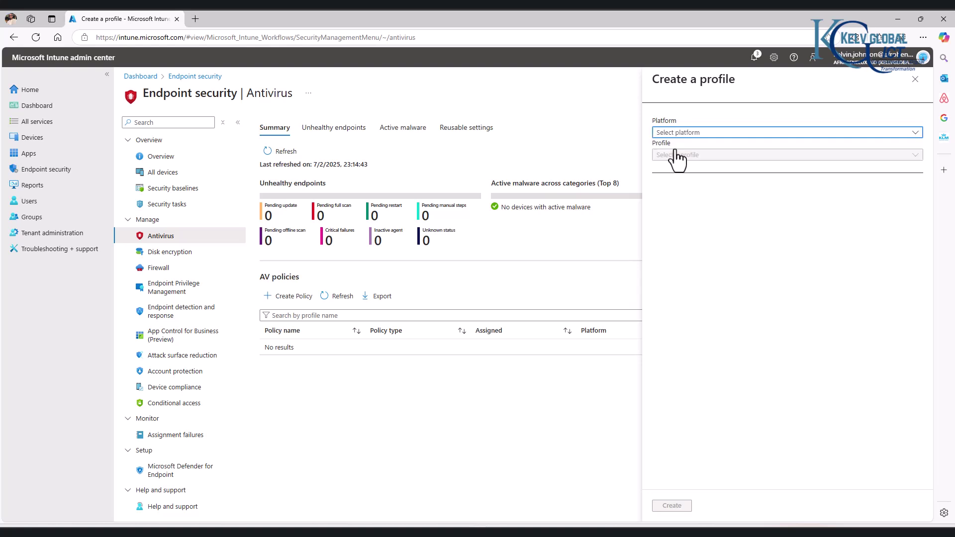
left_click(691, 155)
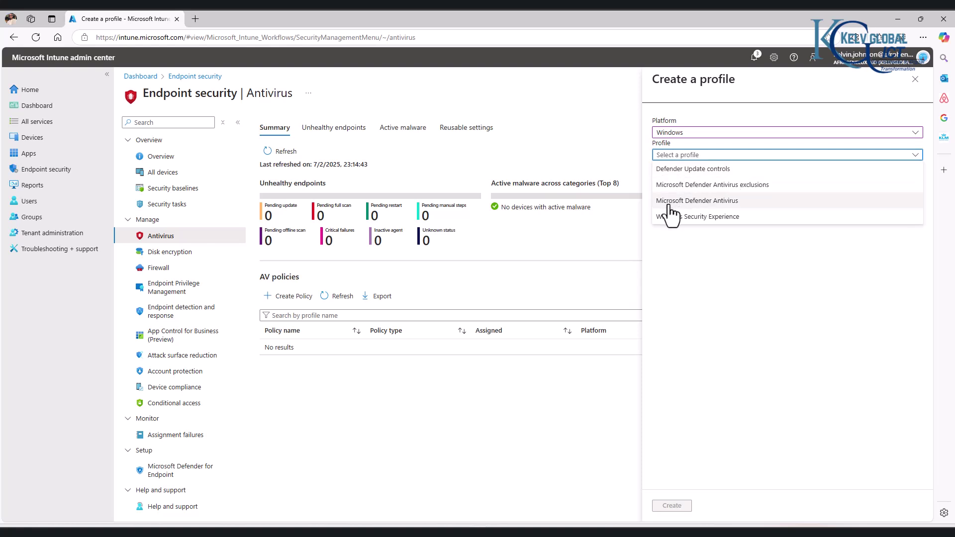
left_click(697, 202)
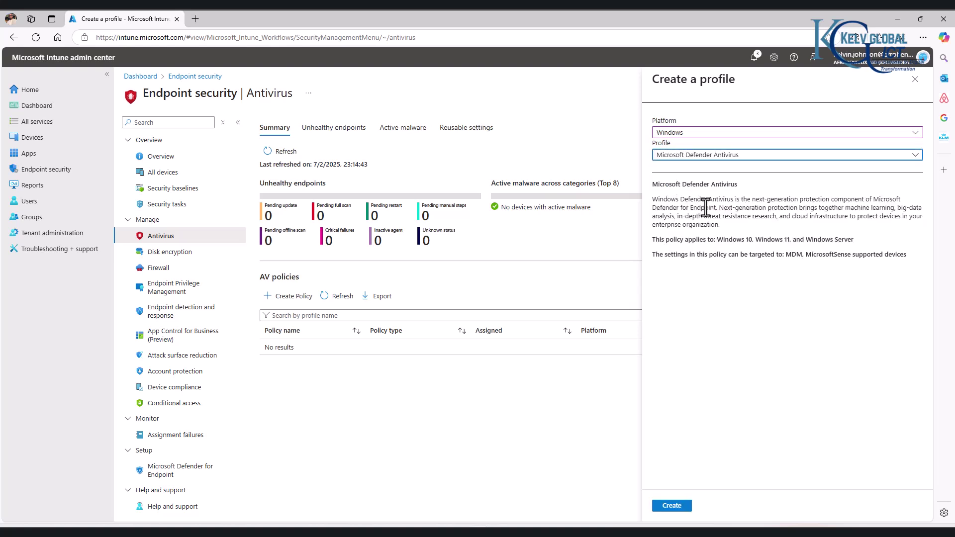
left_click(669, 508)
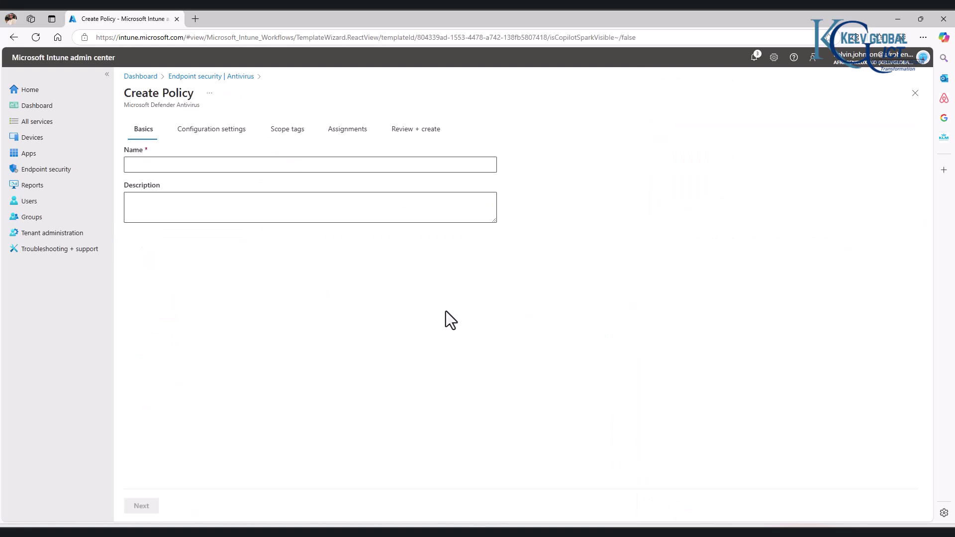
- Name the policy "Endpoint Policy" and continue to the configuration settings
left_click(201, 165)
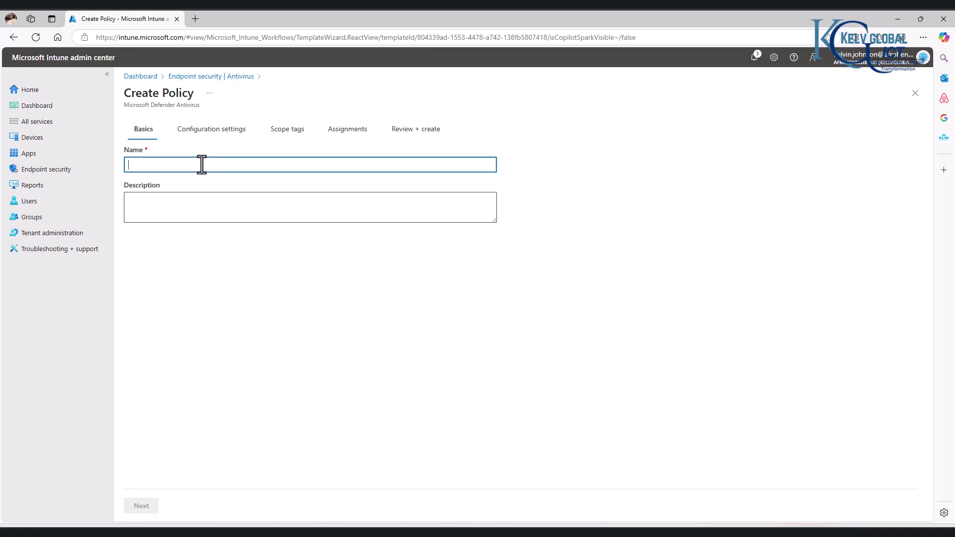
type("eN")
key("BackSpace")
key("BackSpace")
type("eN")
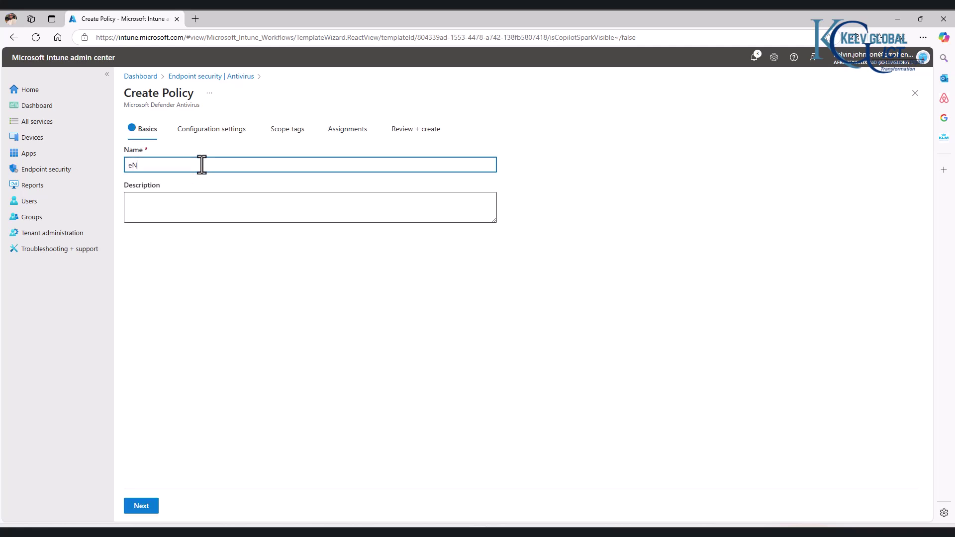
type("D")
key("BackSpace")
key("BackSpace")
key("BackSpace")
type("ENDPOINT")
key("BackSpace")
key("BackSpace")
key("BackSpace")
key("BackSpace")
key("BackSpace")
type("Endpoint Policy")
left_click(148, 509)
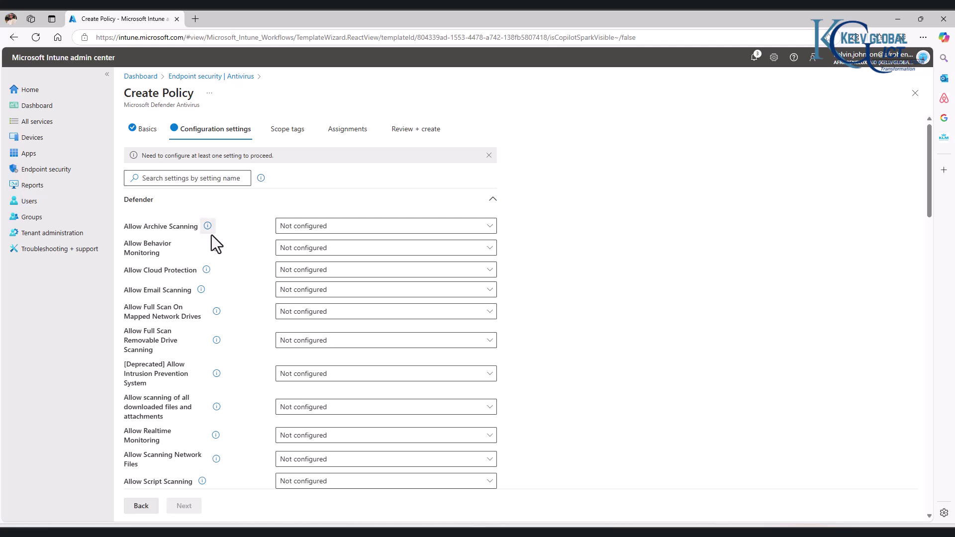
- Set Allow Archive Scanning to "Allowed. Scans the archive files. (Default)" and Allow Email Scanning to "Allowed. Turns on email scanning."
scroll(324, 318, "down", 3)
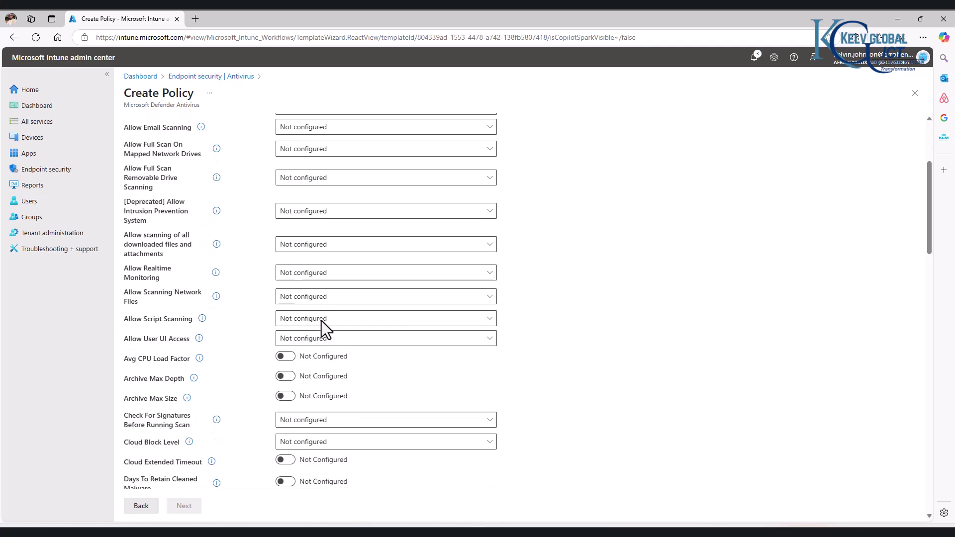
scroll(321, 320, "up", 3)
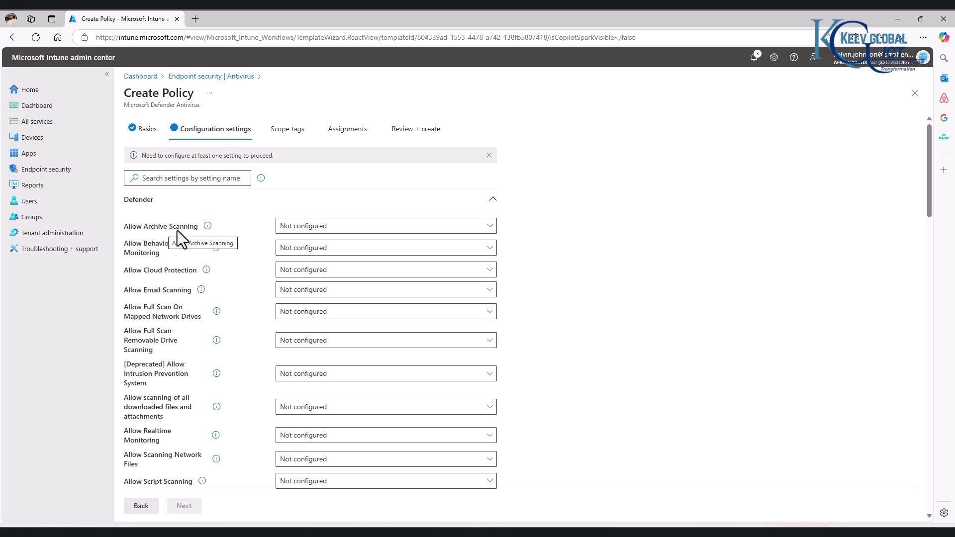
left_click(311, 230)
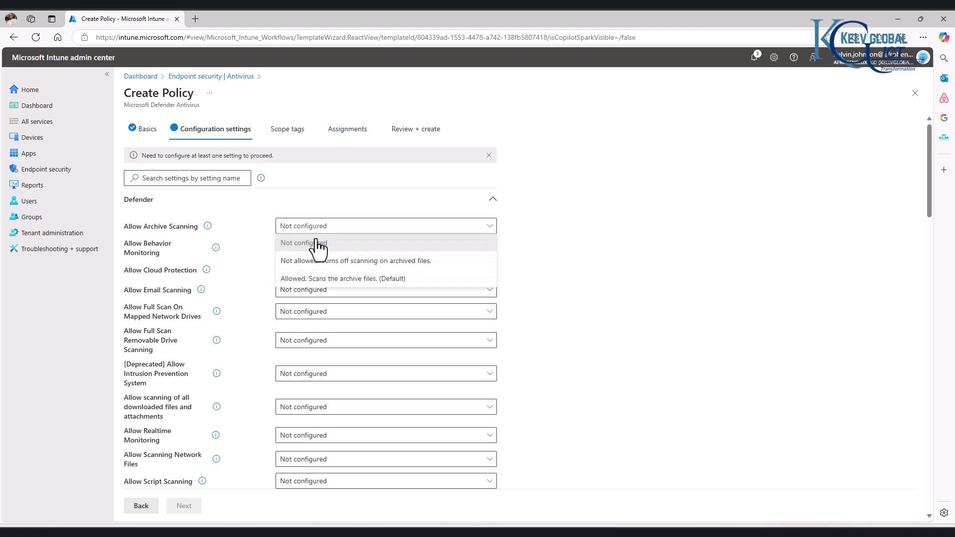
left_click(336, 280)
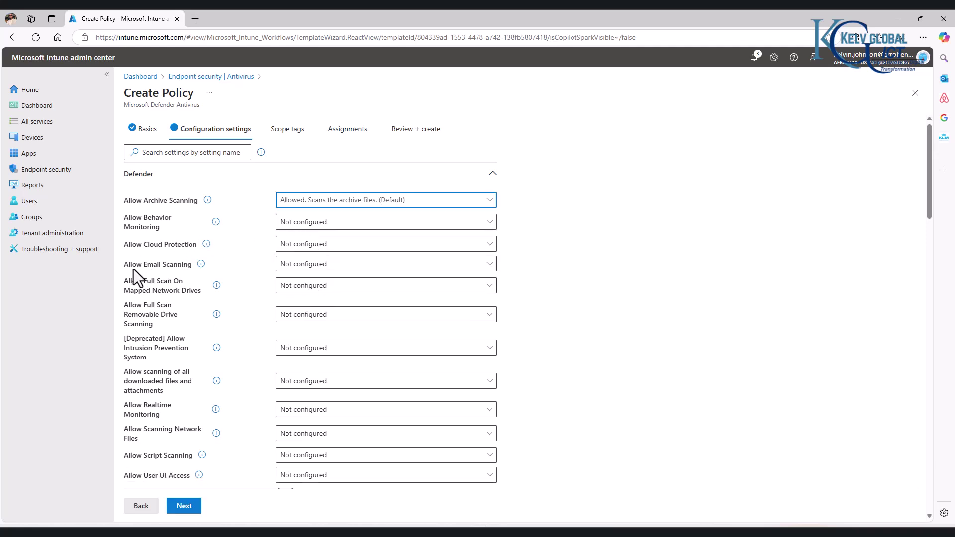
left_click(324, 268)
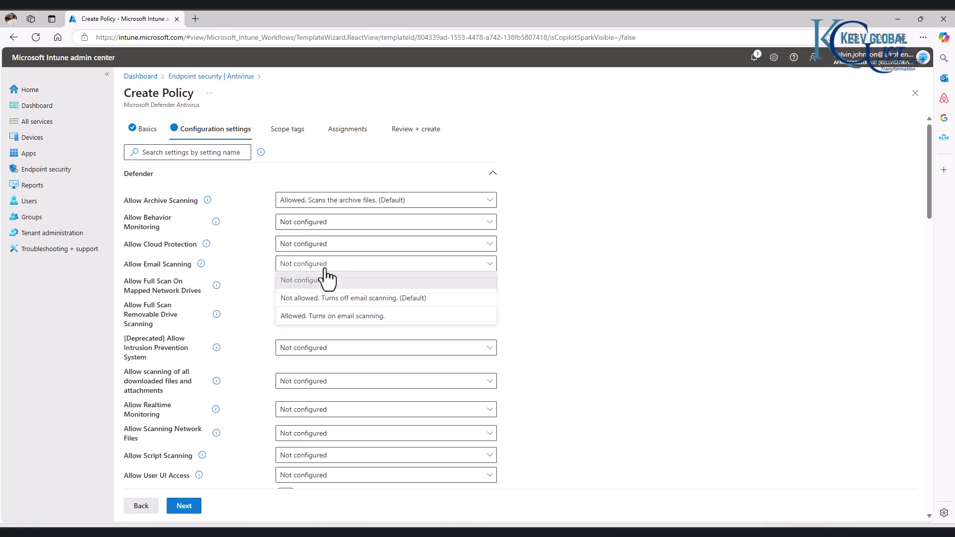
left_click(309, 318)
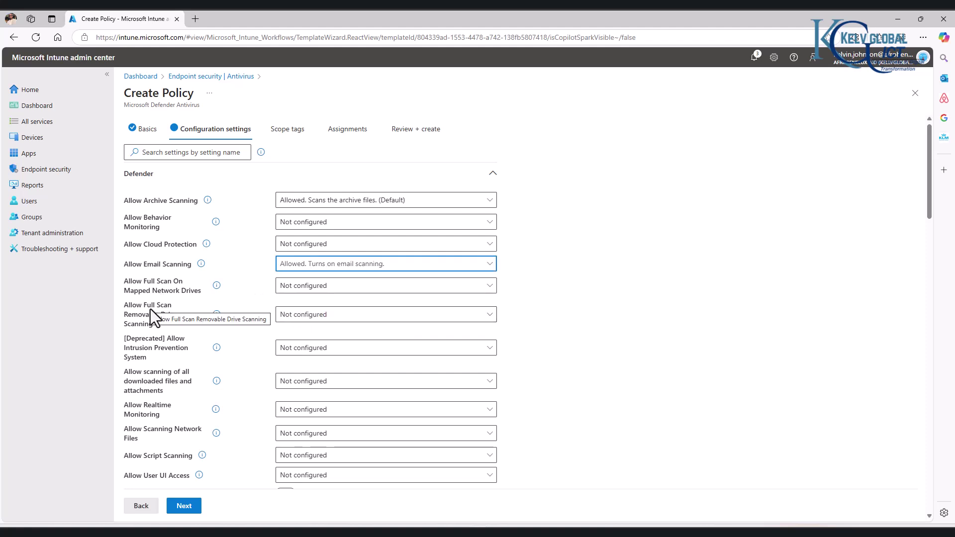
- Allow full scans of removable drives and set scanning of all downloaded files and attachments to "Allowed. (Default)"
left_click(309, 318)
left_click(313, 368)
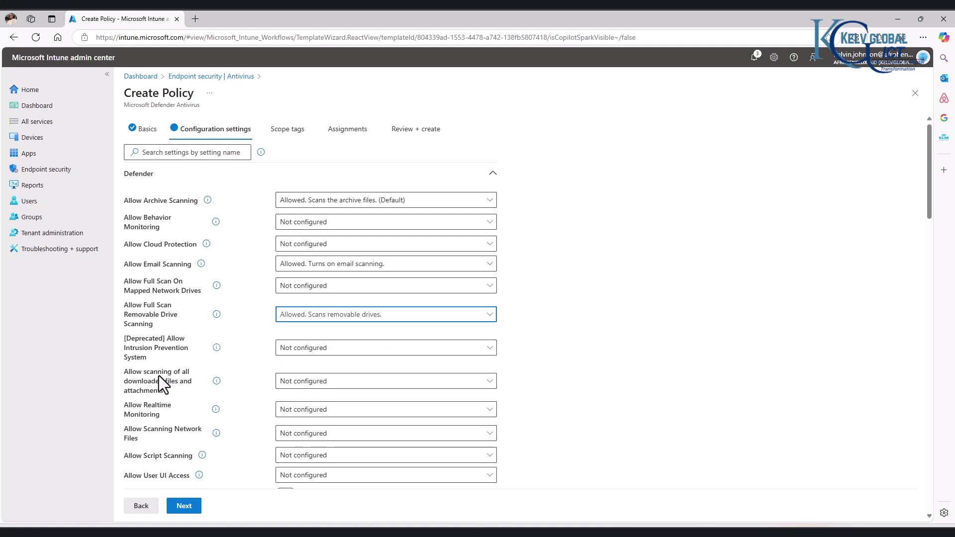
left_click(312, 384)
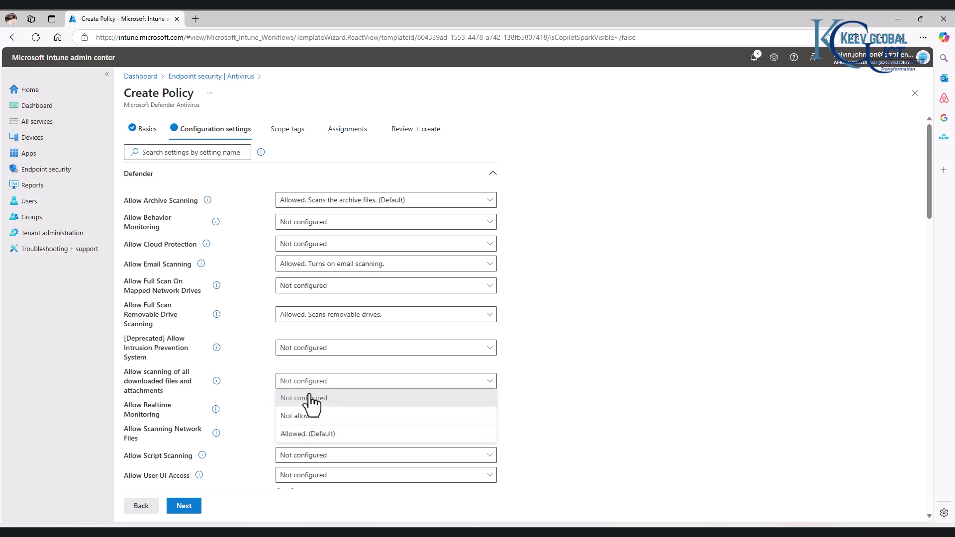
left_click(306, 437)
- Look through the remaining Defender settings and set Allow Script Scanning to "Allowed. (Default)"
scroll(204, 379, "down", 2)
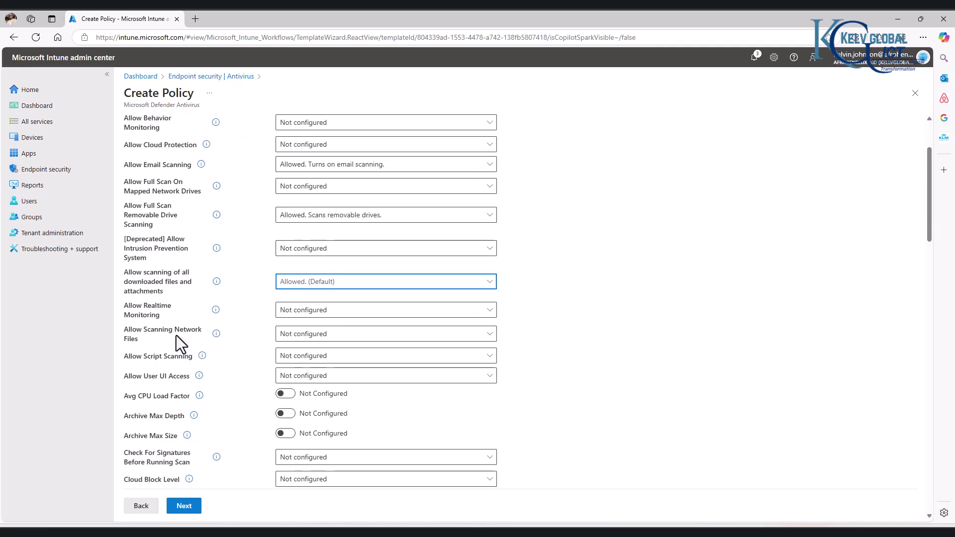
scroll(156, 301, "down", 2)
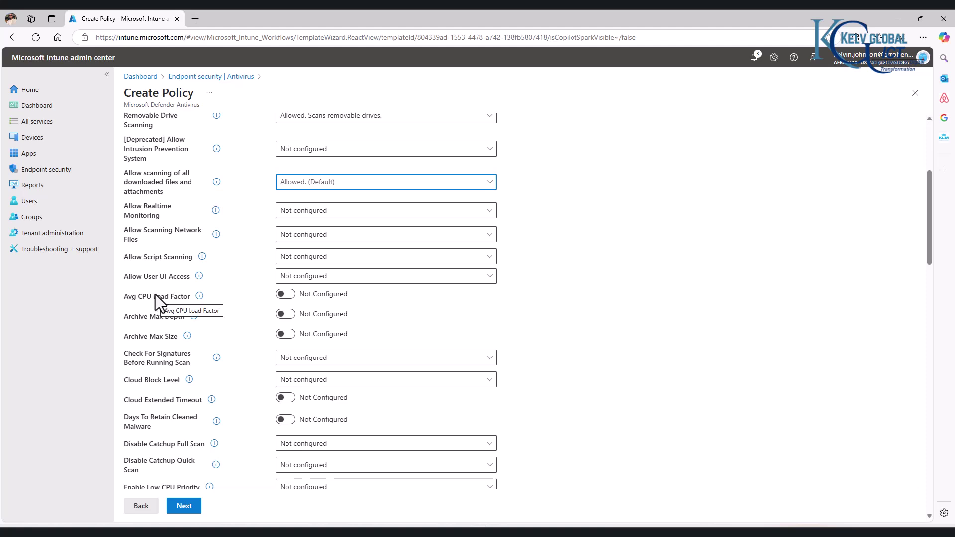
scroll(158, 275, "down", 6)
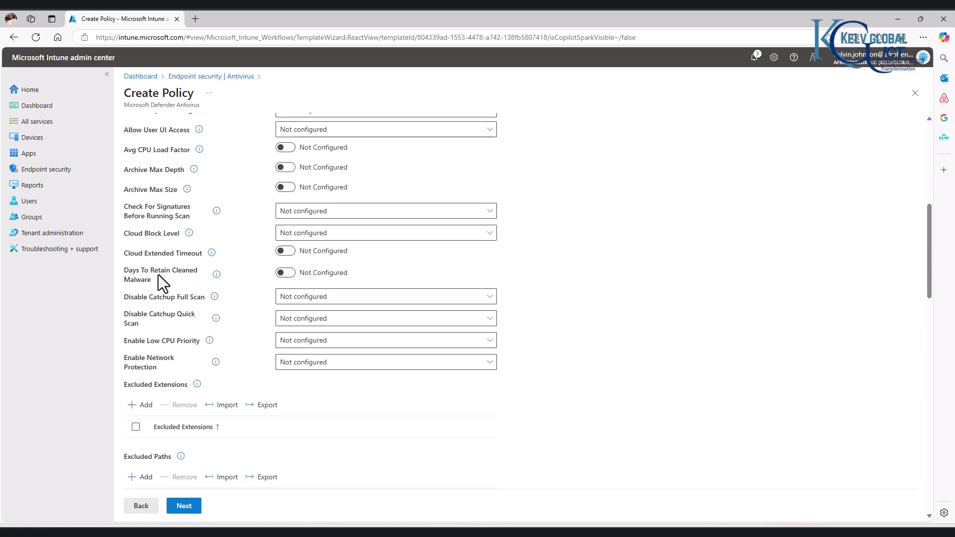
scroll(160, 282, "down", 2)
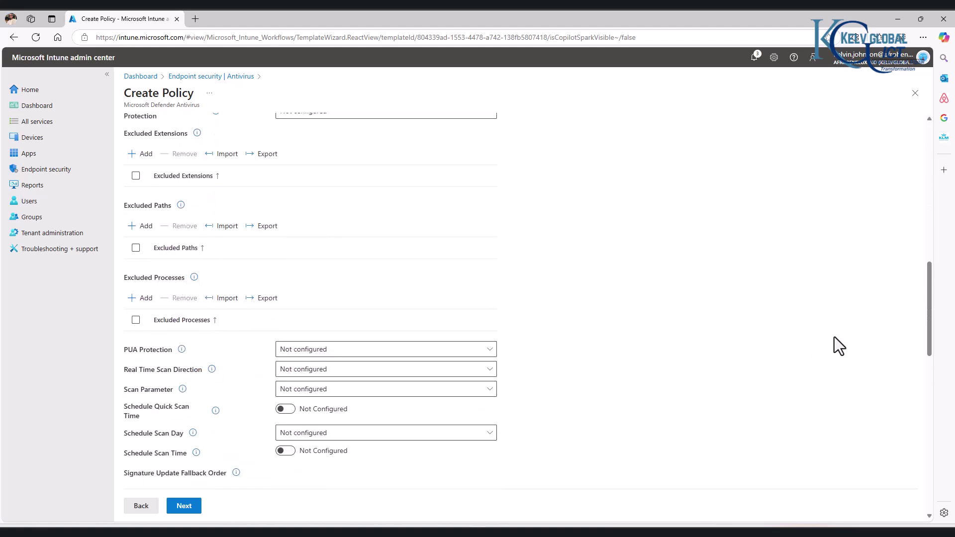
left_click_drag(930, 303, 905, 462)
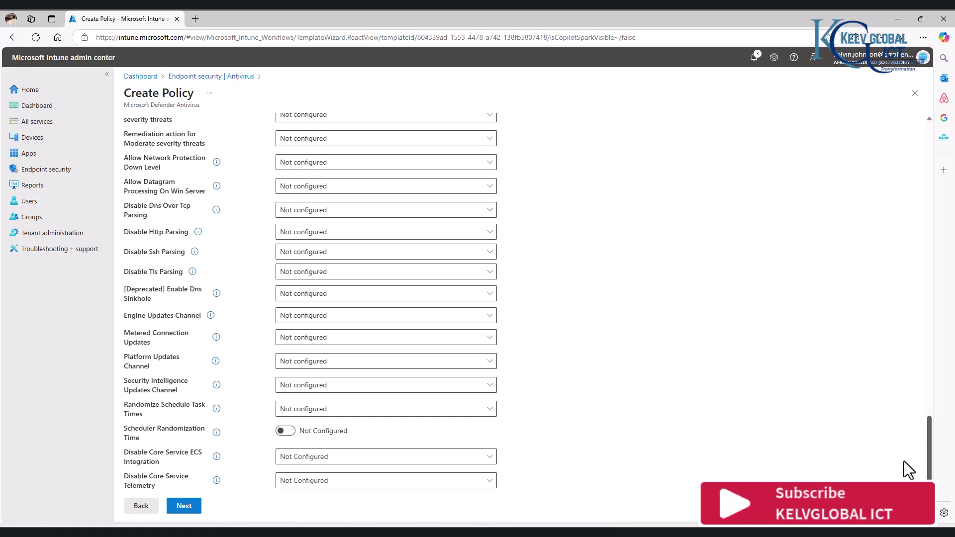
mouse_move(903, 461)
left_mouse_down()
mouse_move(914, 302)
mouse_move(900, 189)
left_mouse_up()
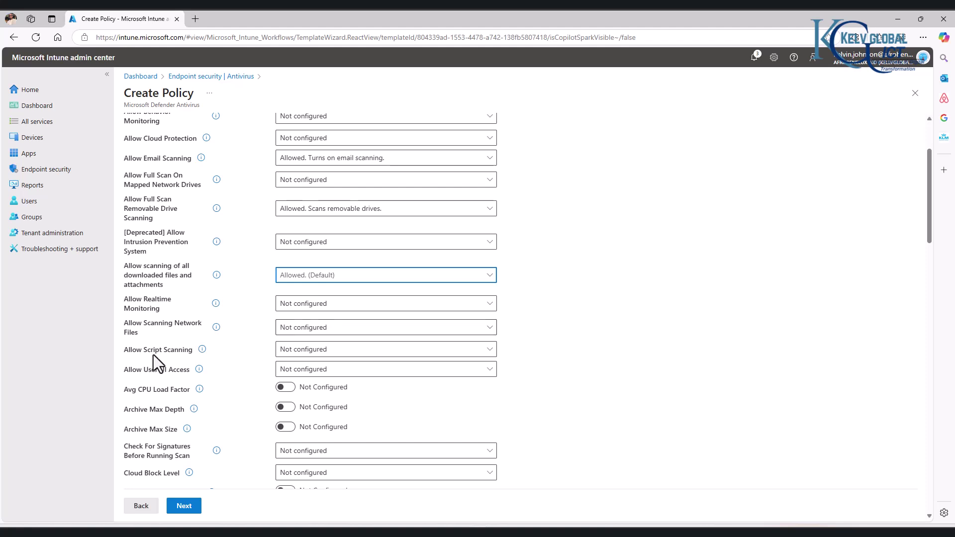
left_click(313, 351)
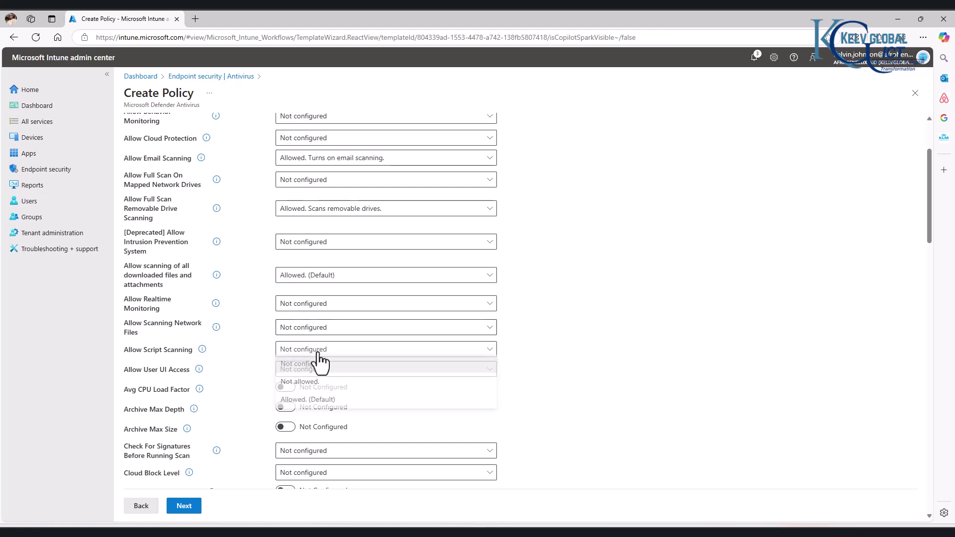
left_click(309, 403)
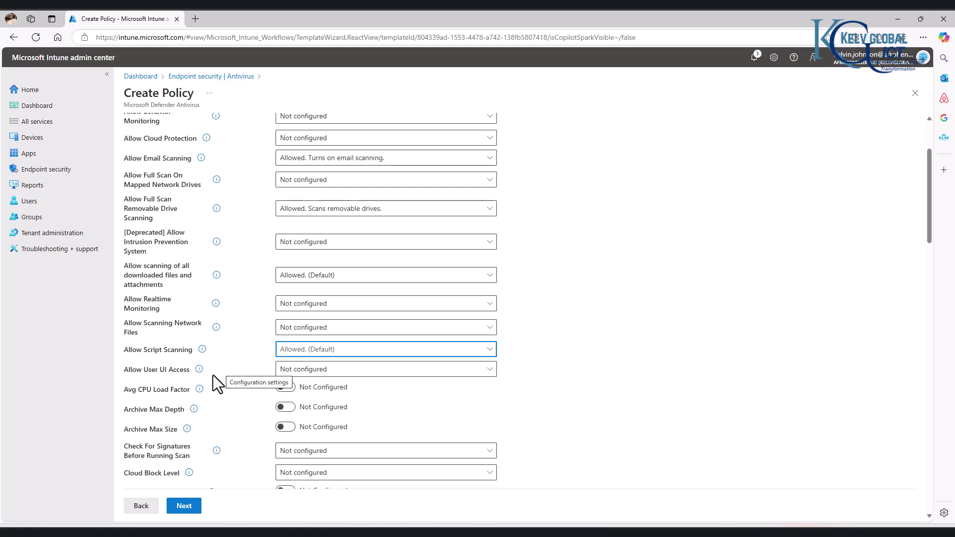
scroll(209, 368, "up", 3)
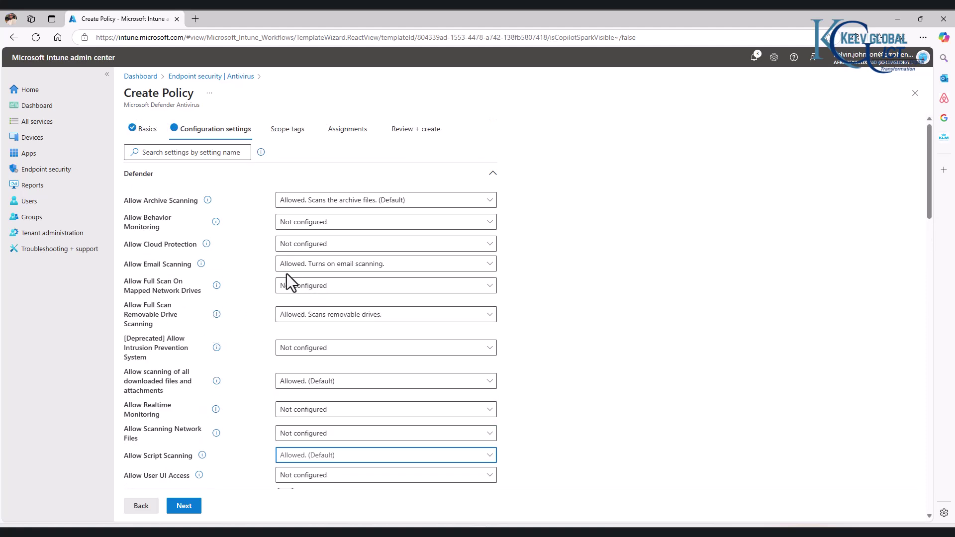
- Keep the configured settings and default scope tag, and assign the antivirus policy to the Win11 group
left_click(183, 506)
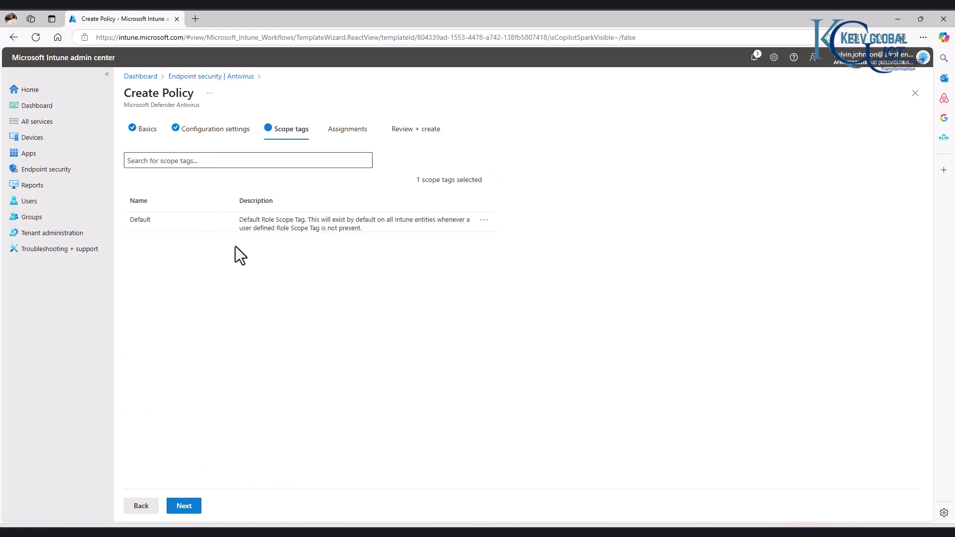
left_click(183, 506)
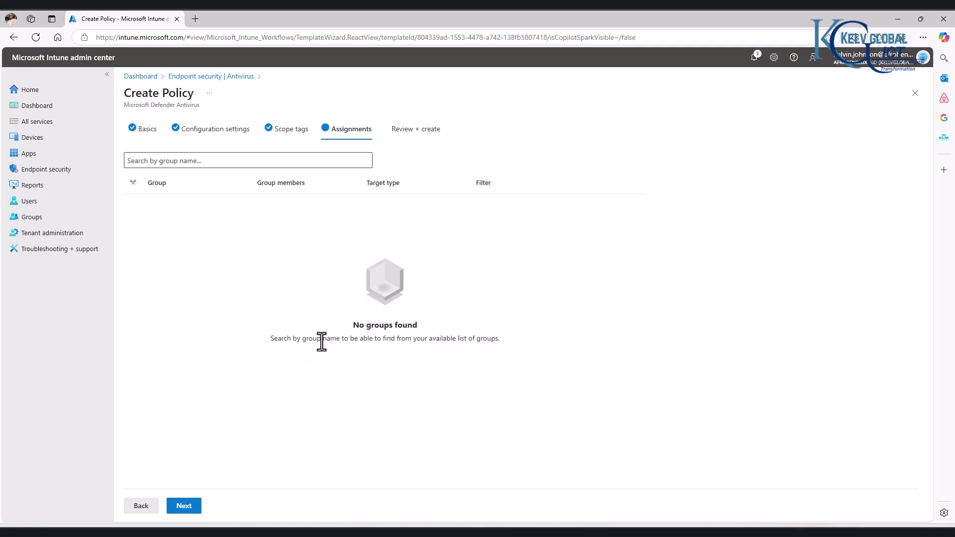
left_click(216, 160)
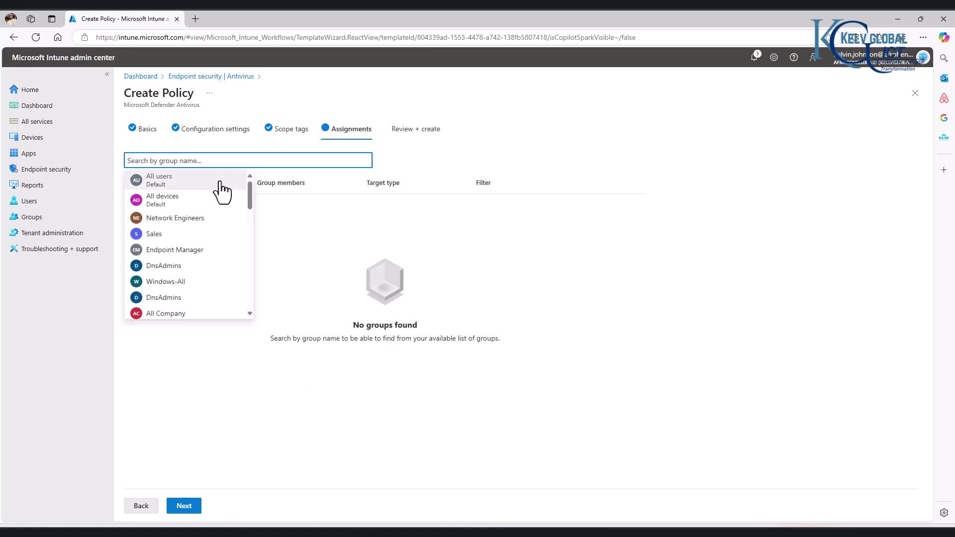
type("windo")
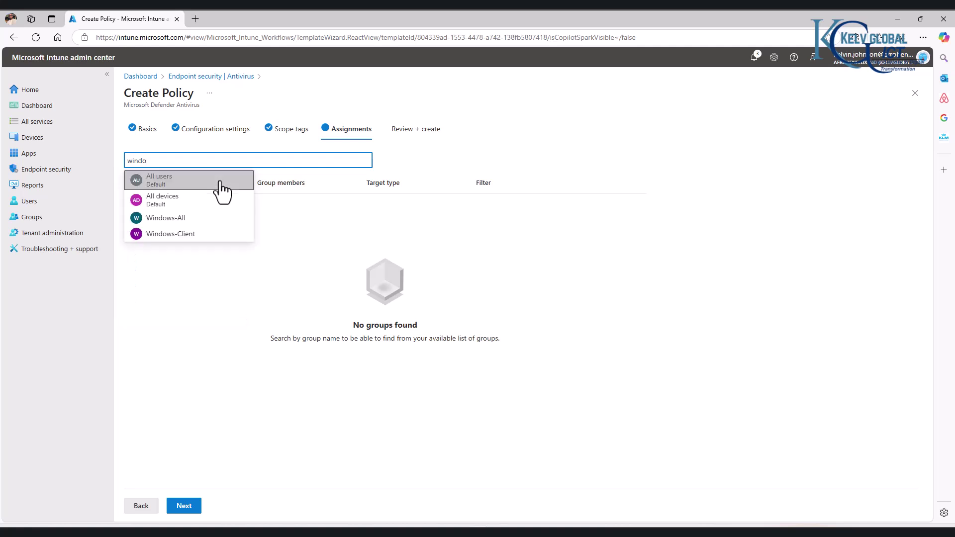
key("BackSpace")
key("BackSpace")
type("11")
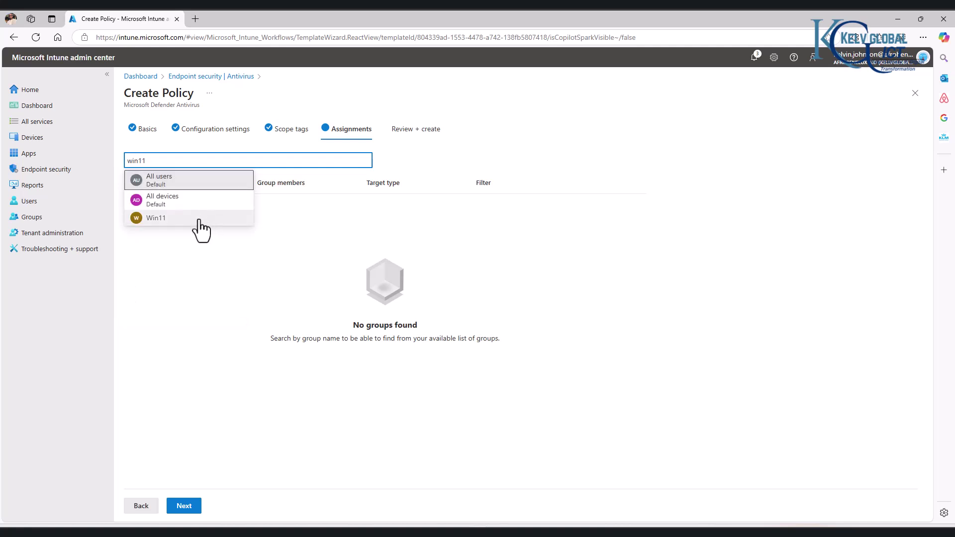
left_click(168, 222)
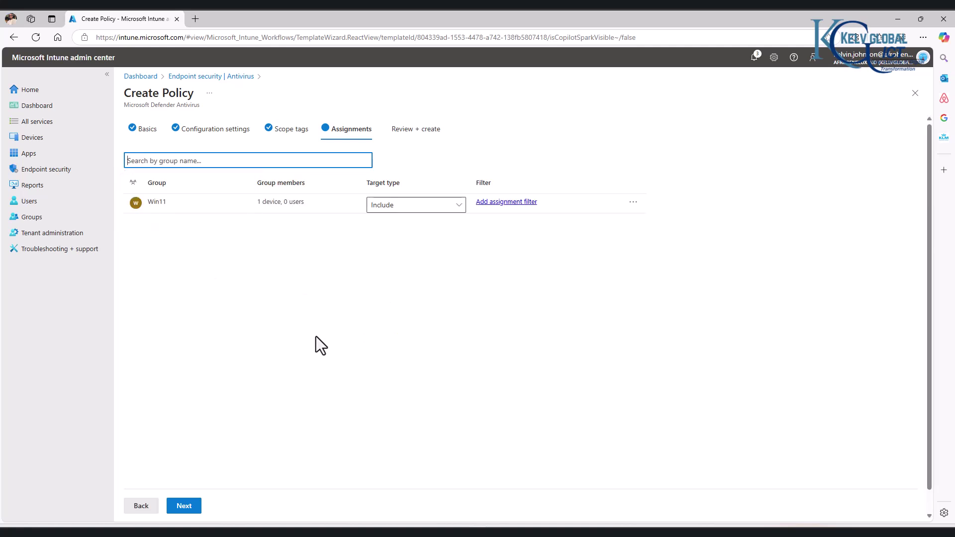
- Keep the Win11 group's target type as Include and save the antivirus policy
left_click(454, 209)
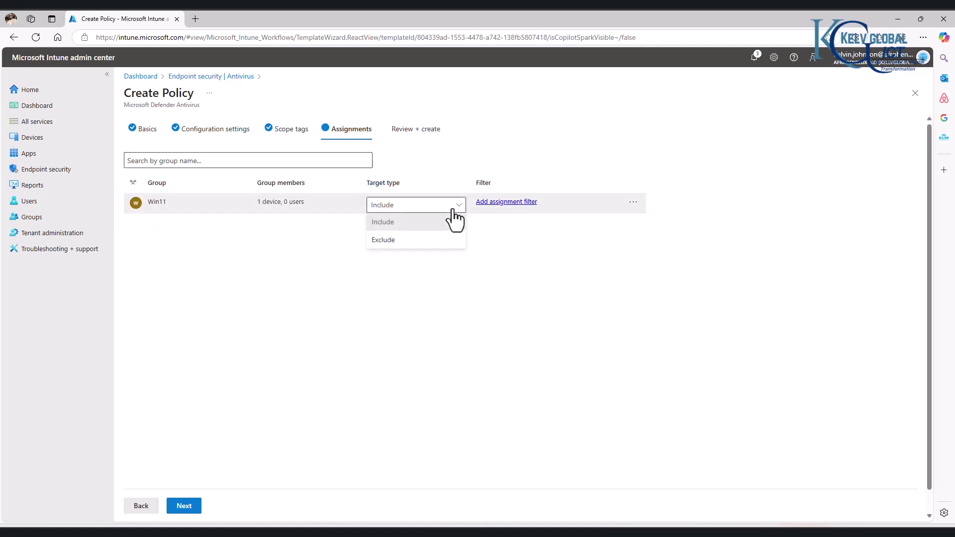
left_click(319, 298)
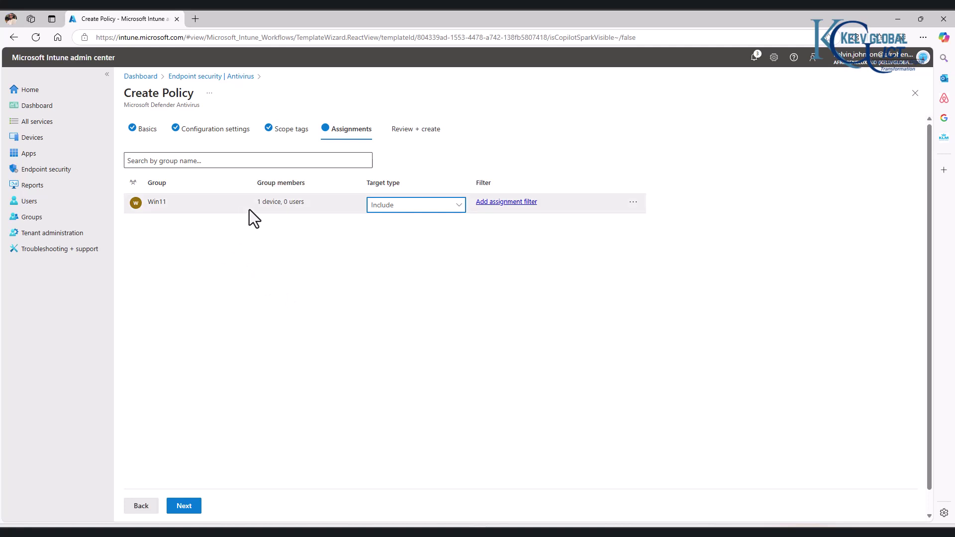
left_click(185, 507)
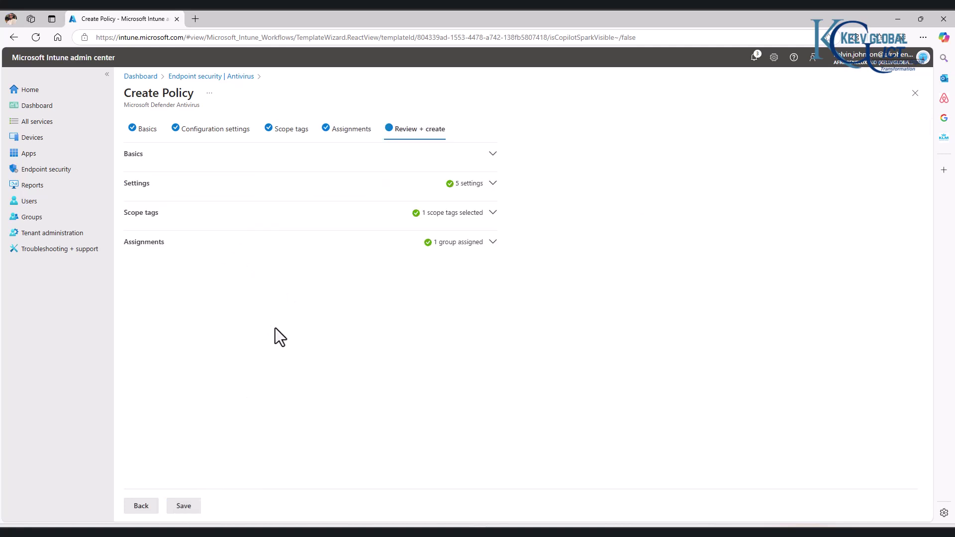
left_click(186, 508)
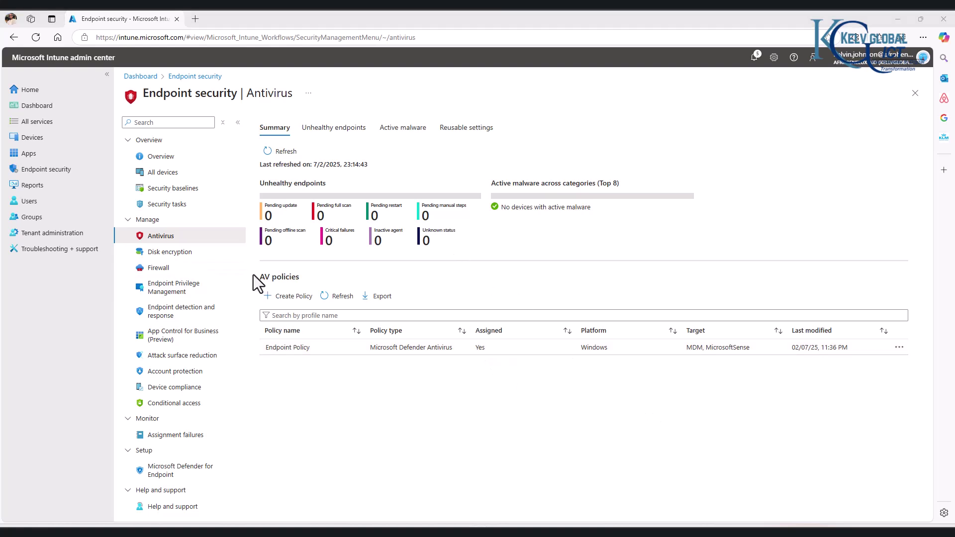
- Start a new disk encryption policy for the Windows platform with the BitLocker profile
left_click(158, 269)
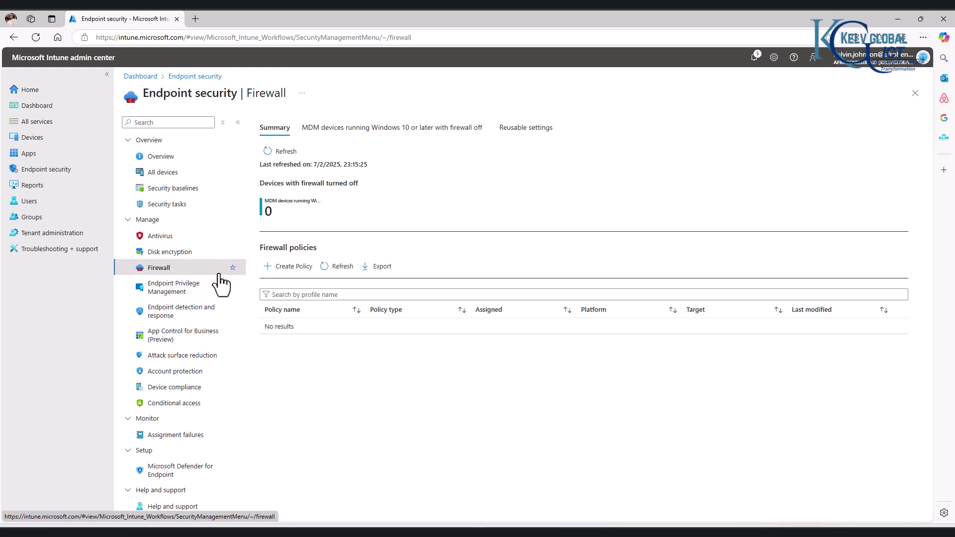
left_click(184, 251)
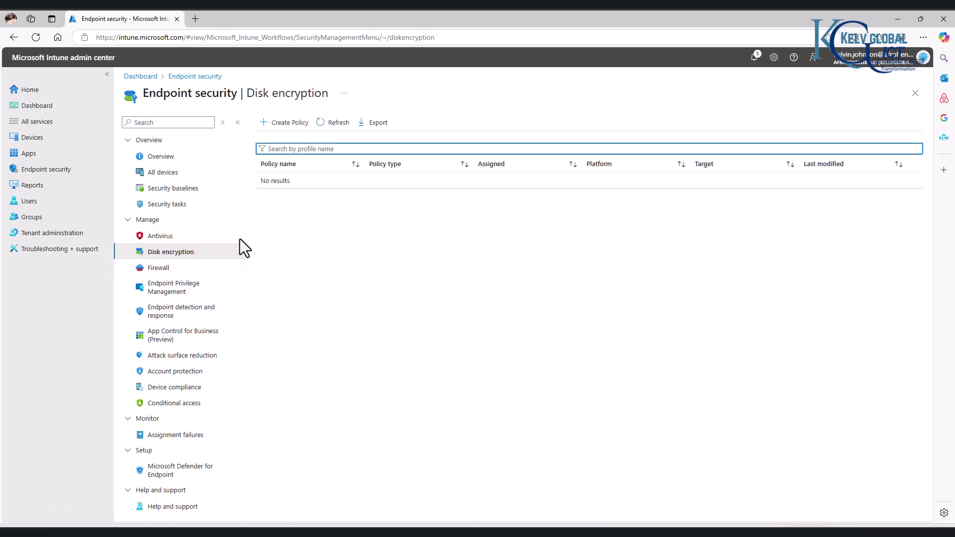
left_click(291, 124)
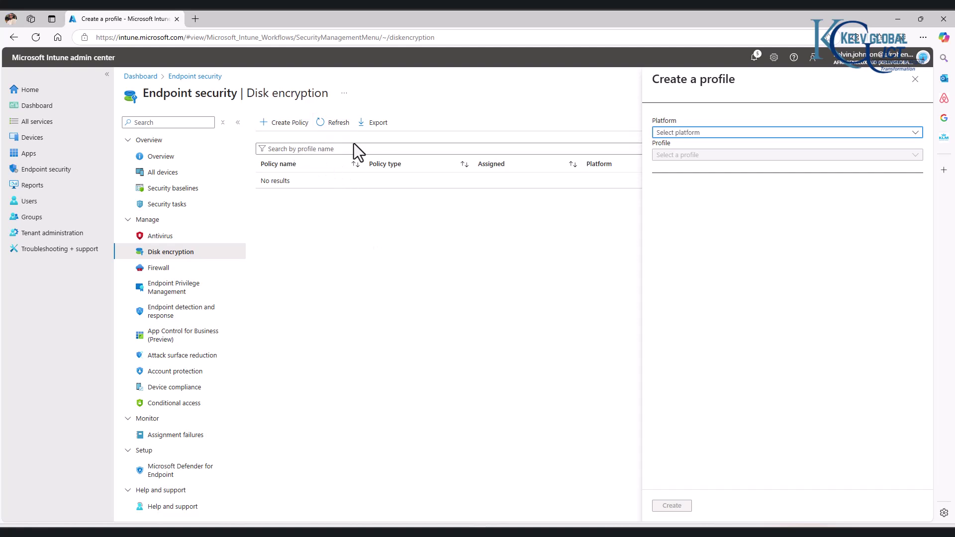
left_click(723, 135)
left_click(682, 149)
left_click(687, 136)
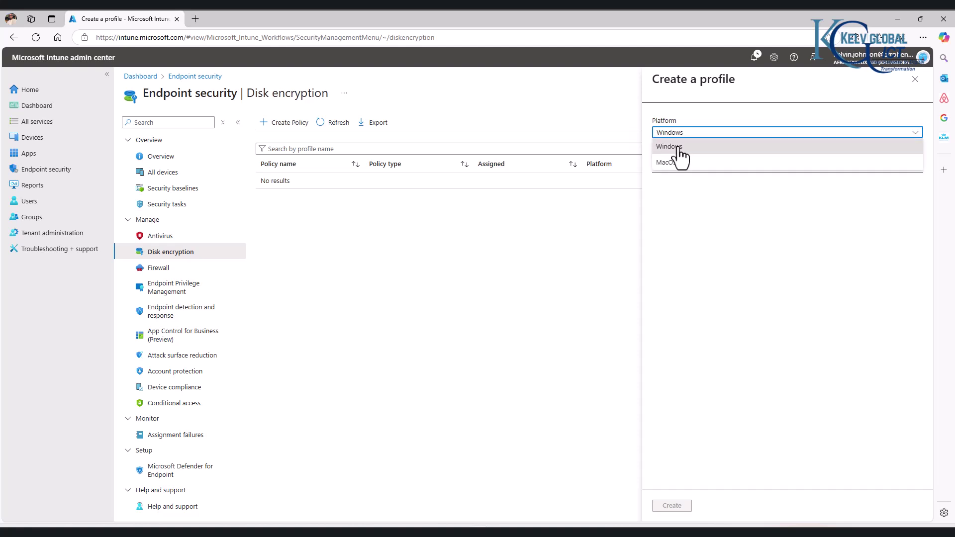
left_click(686, 229)
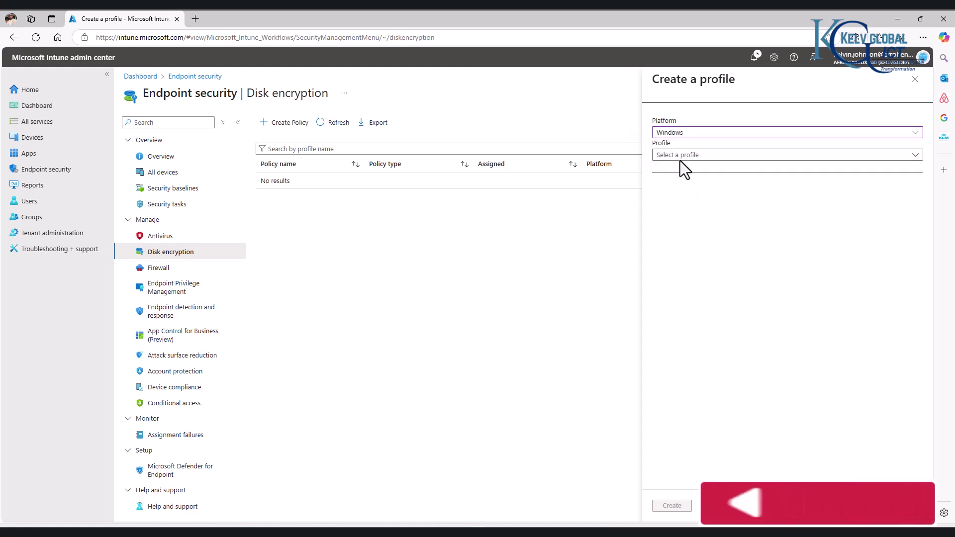
left_click(692, 156)
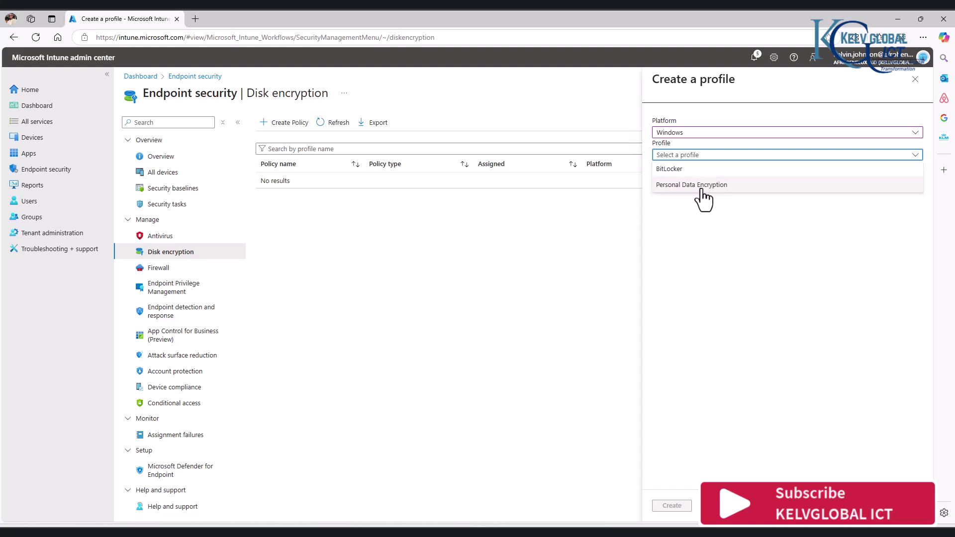
left_click(676, 170)
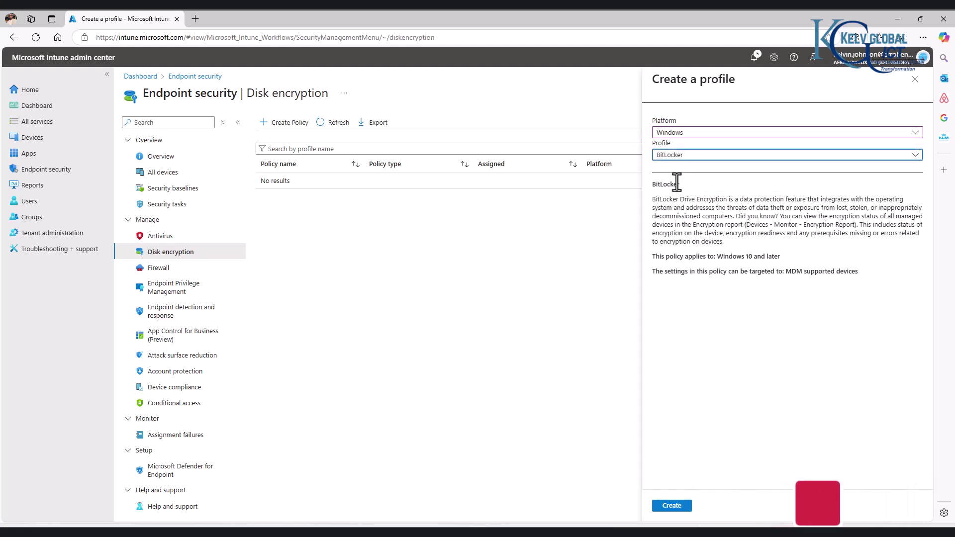
left_click(672, 505)
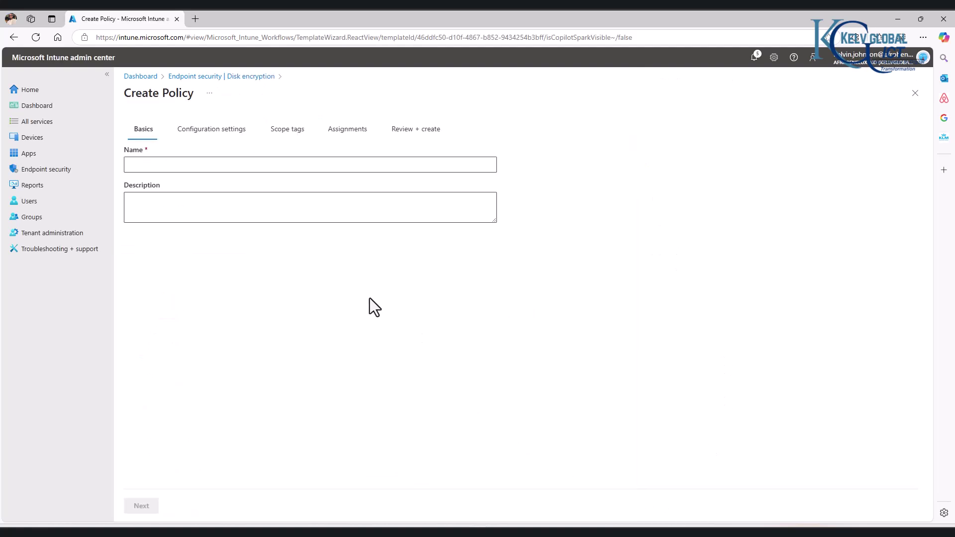
- Name the disk encryption policy "Bitlocker Policy" and continue to its configuration settings
left_click(197, 164)
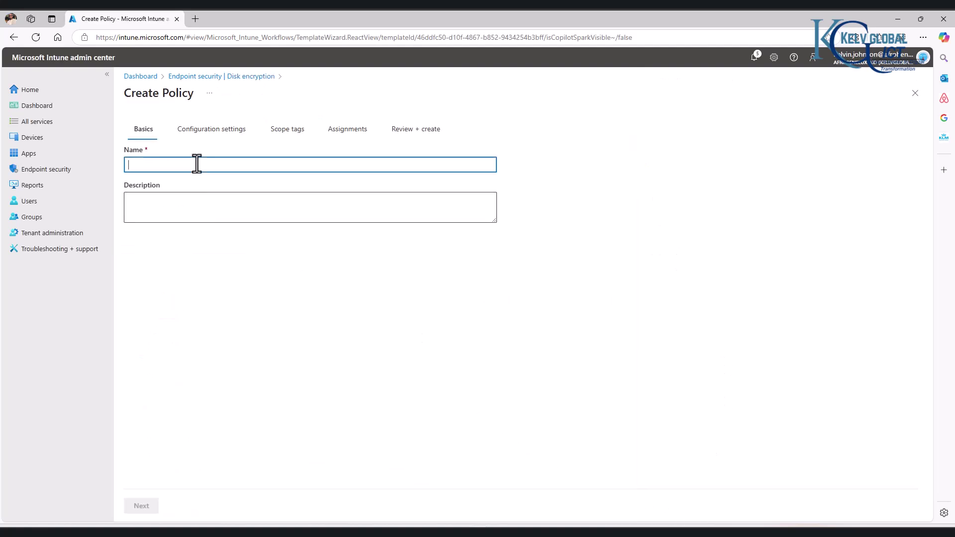
type("Bitloc")
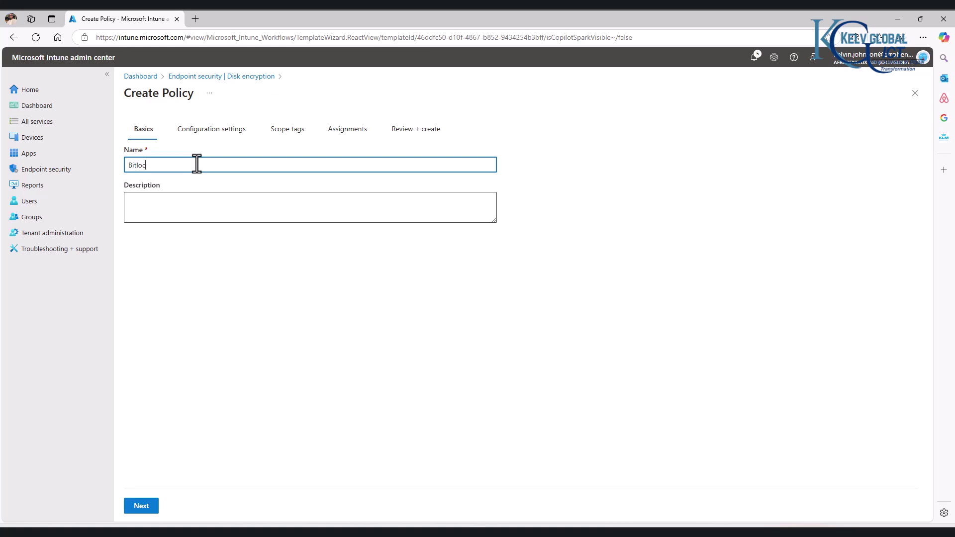
type("ker Policy")
left_click(143, 506)
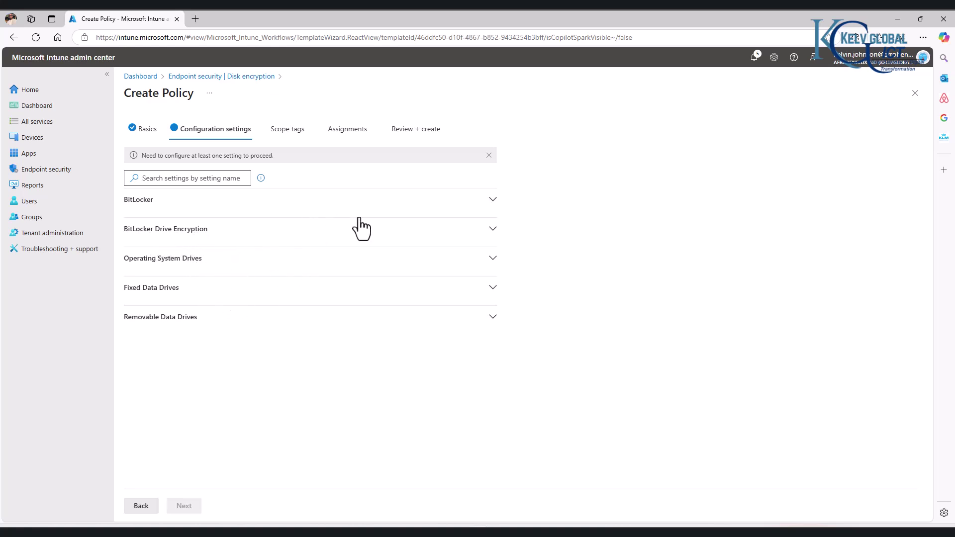
- Set Require Device Encryption to Enabled and Configure Recovery Password Rotation to "Refresh on for both Azure AD-joined and hybrid-joined devices"
left_click(448, 201)
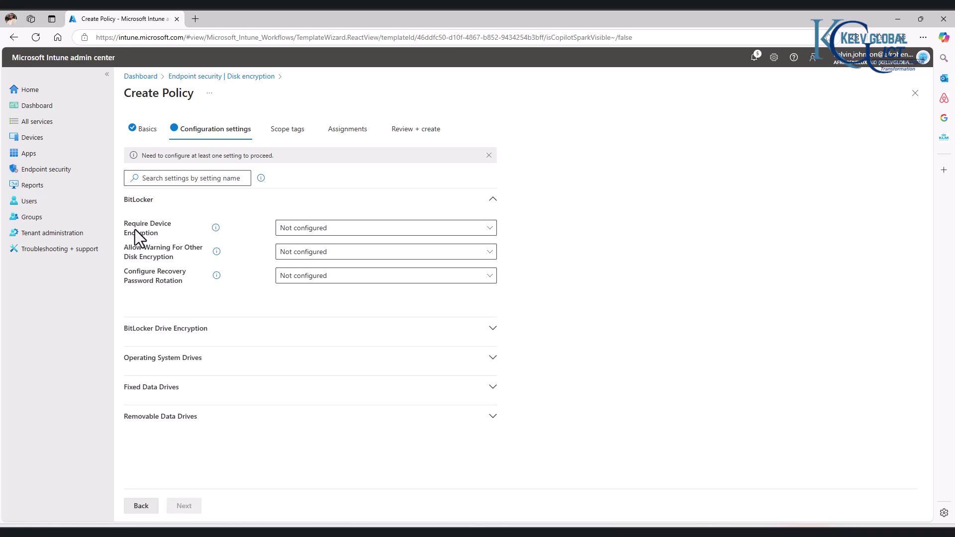
left_click(339, 230)
left_click(312, 280)
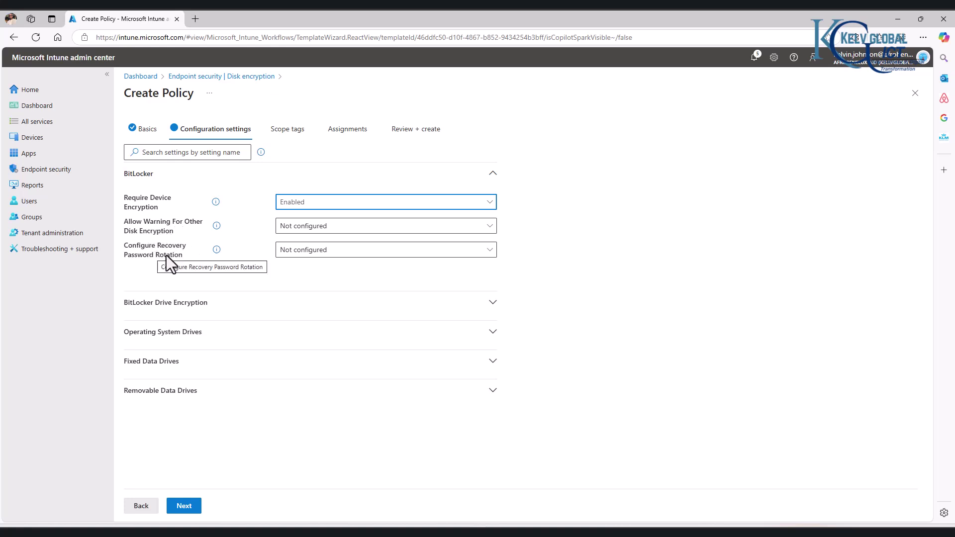
left_click(288, 252)
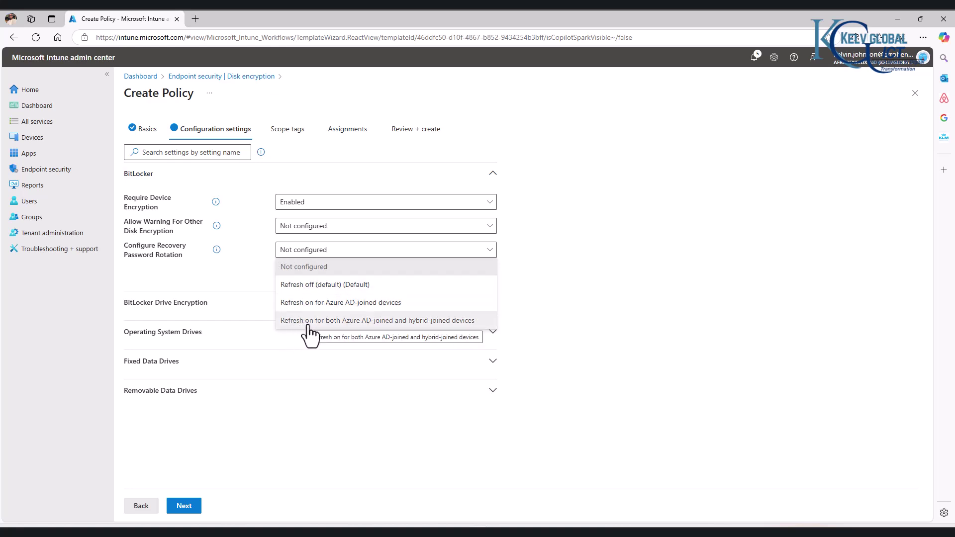
left_click(366, 322)
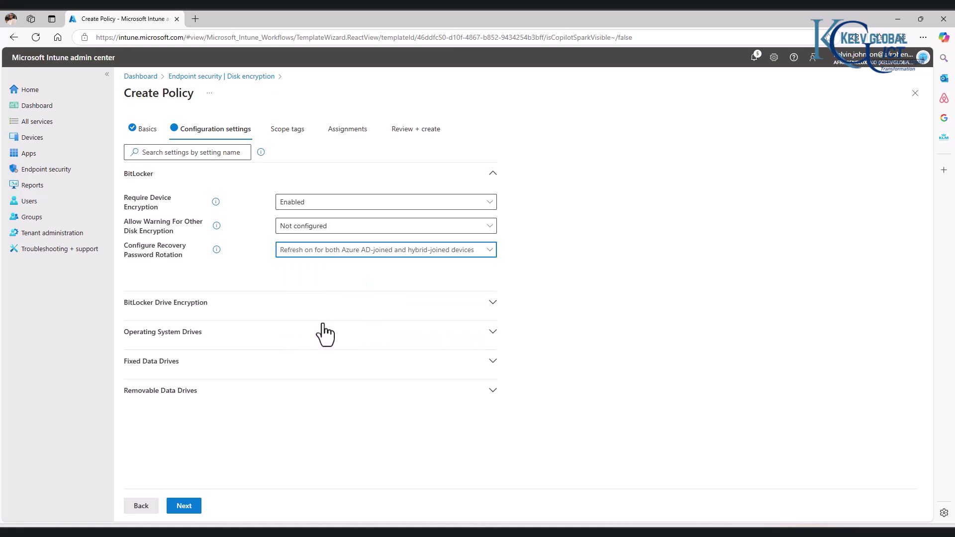
- Enable the drive encryption method and cipher strength setting, keeping "XTS-AES 128-bit (default)" for fixed data drives
left_click(204, 305)
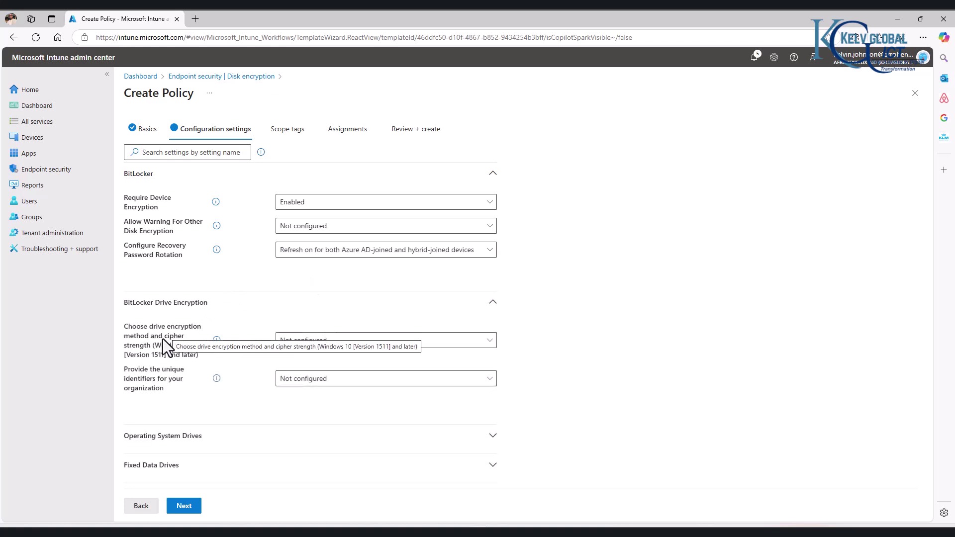
left_click(287, 340)
left_click(293, 395)
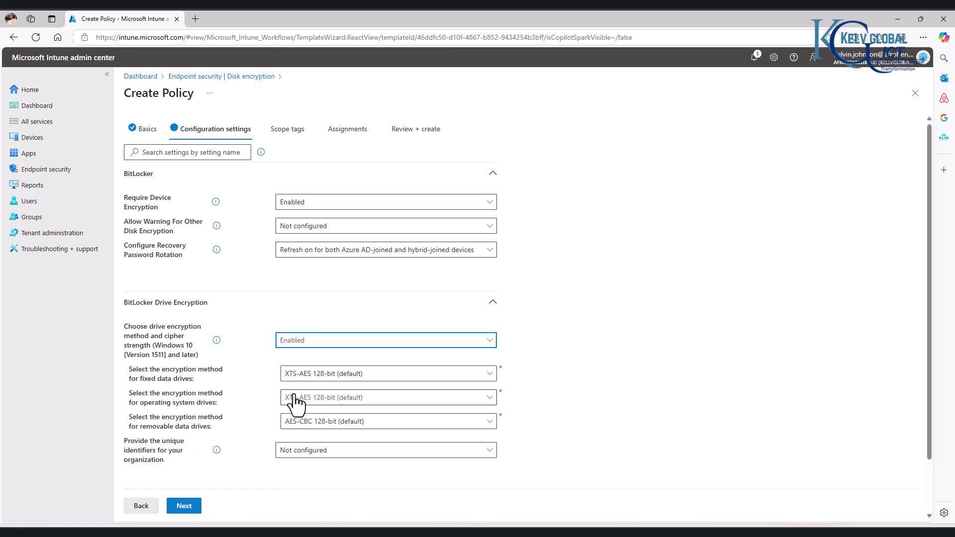
scroll(297, 396, "down", 2)
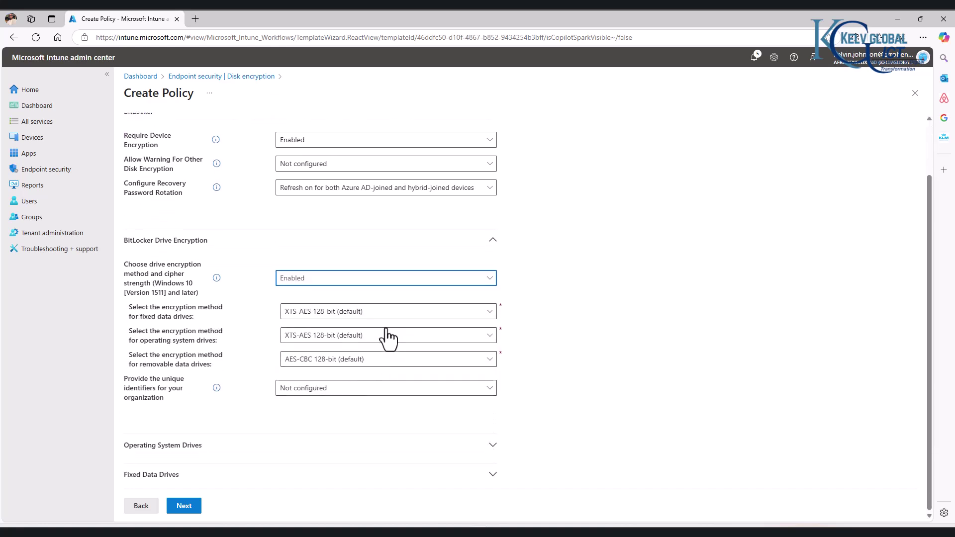
left_click(394, 317)
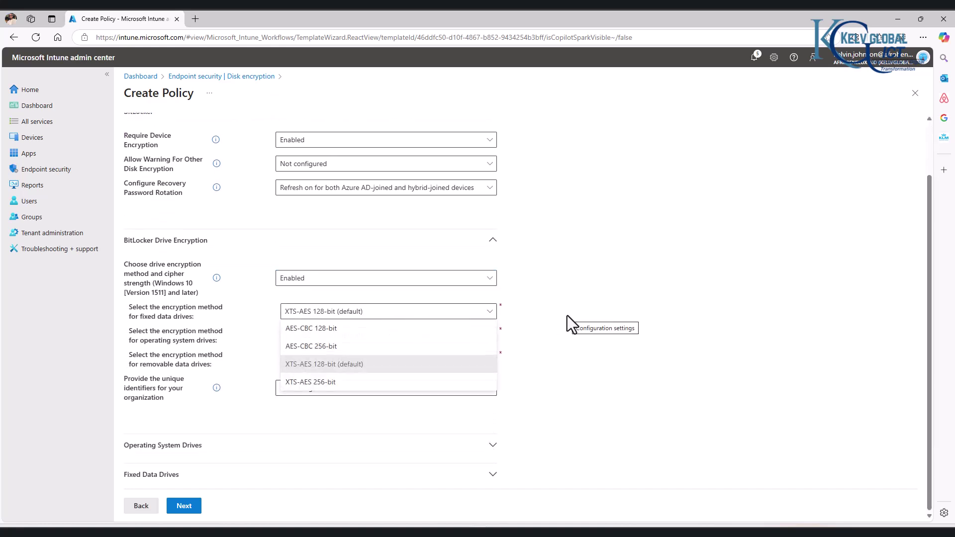
left_click(567, 315)
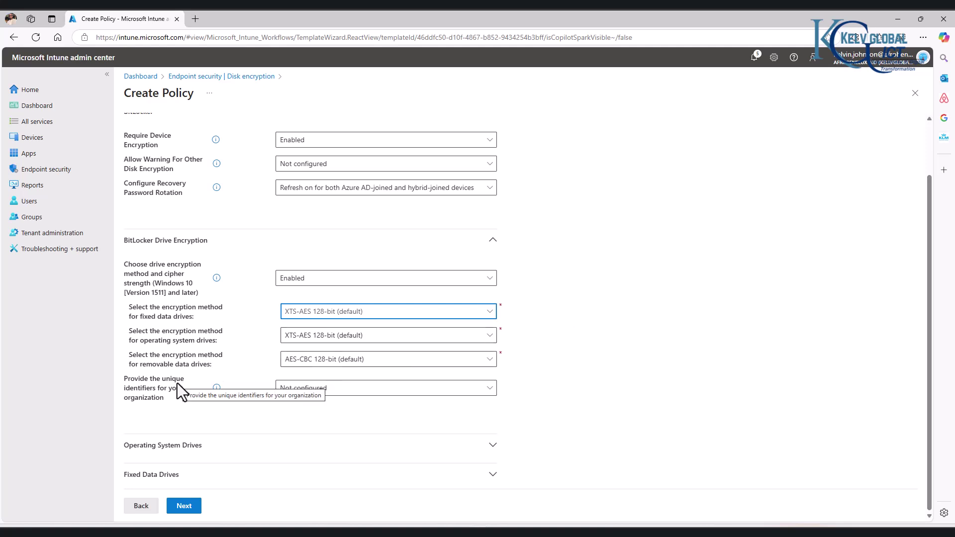
left_click(287, 393)
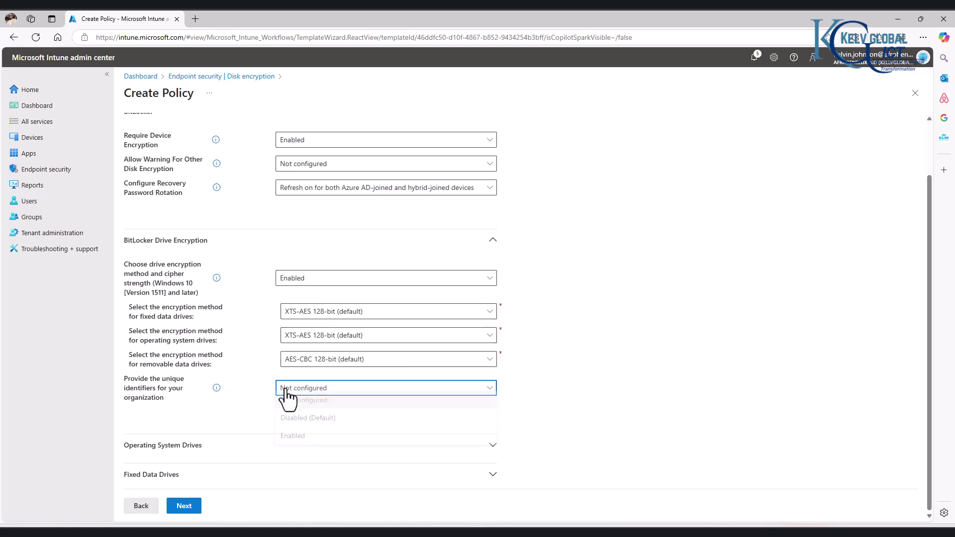
left_click(289, 449)
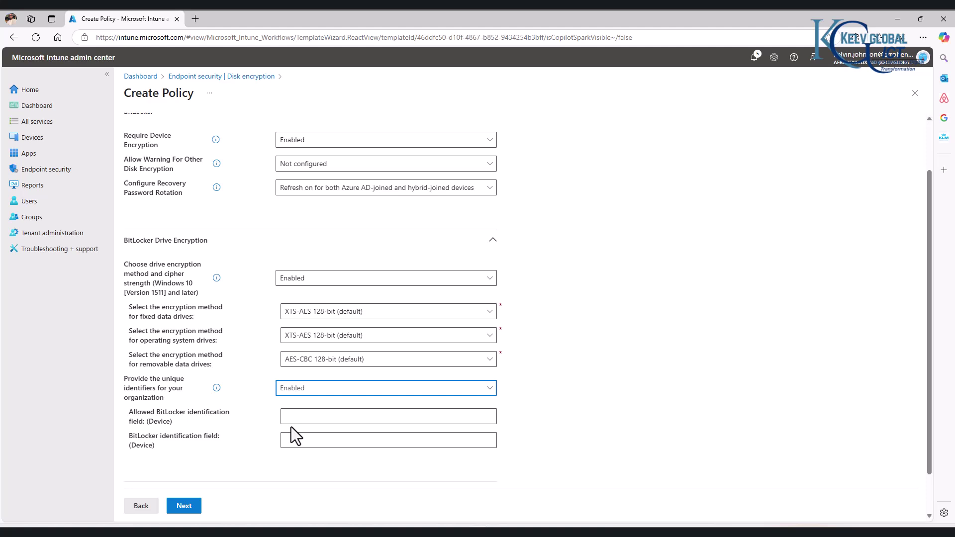
left_click(309, 391)
left_click(304, 404)
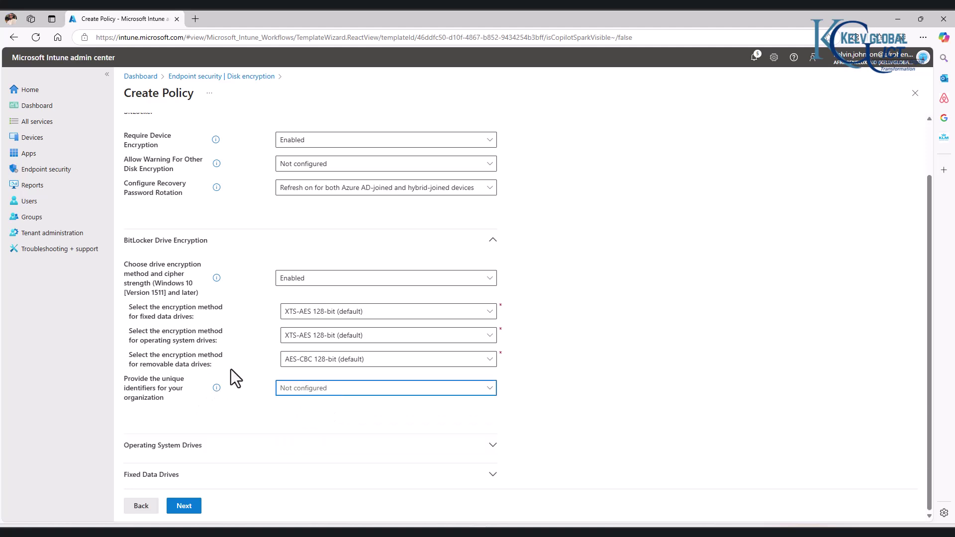
- Enable enforcing the drive encryption type on operating system drives, keeping the encryption type at "Allow user to choose (default)"
left_click(493, 451)
scroll(232, 396, "down", 4)
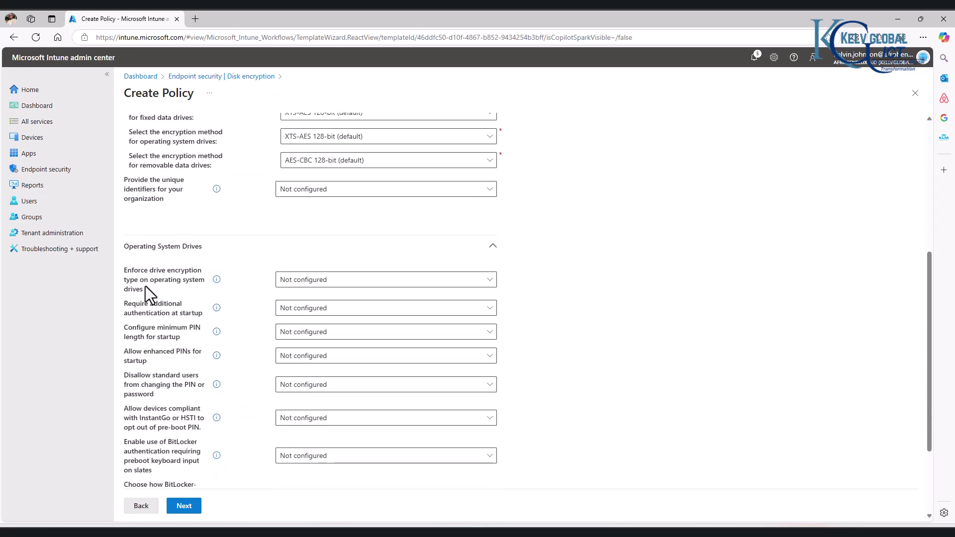
left_click(301, 282)
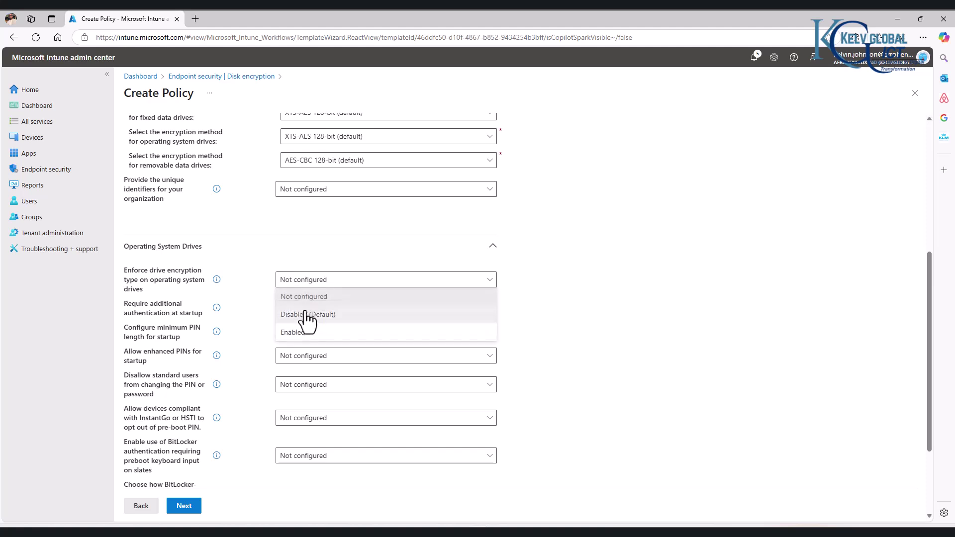
left_click(297, 334)
left_click(393, 310)
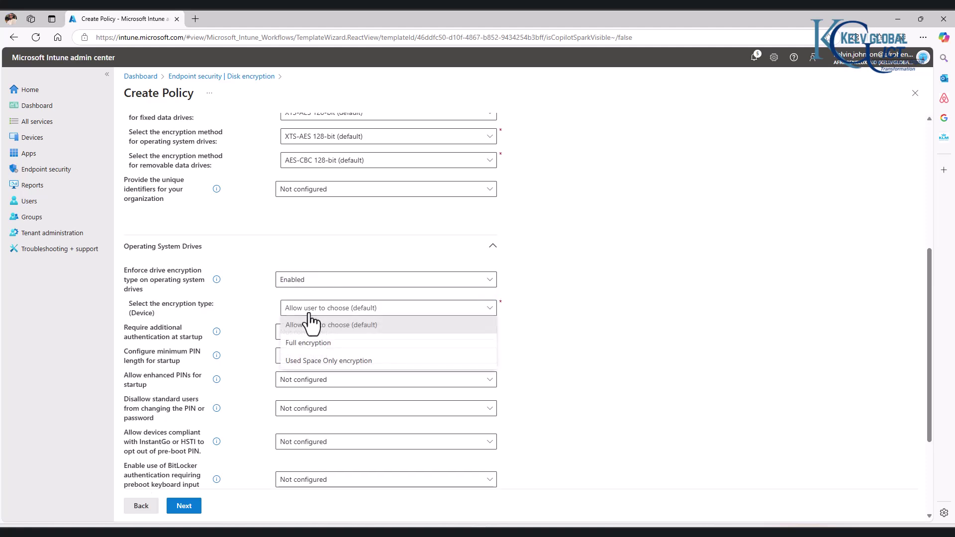
left_click(619, 281)
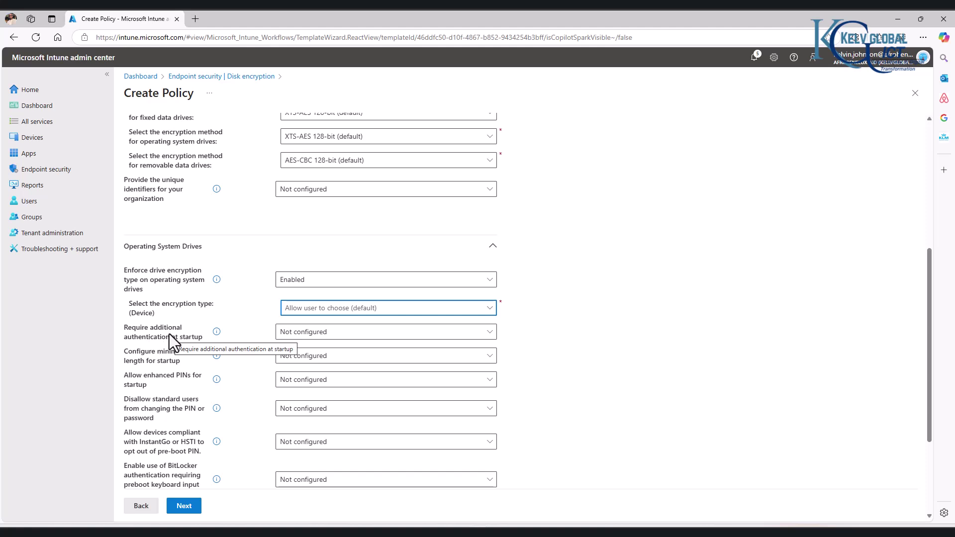
- Enable recovery of BitLocker-protected operating system drives, store recovery passwords only in AD DS, and set saving recovery information to AD DS to True
scroll(148, 273, "down", 2)
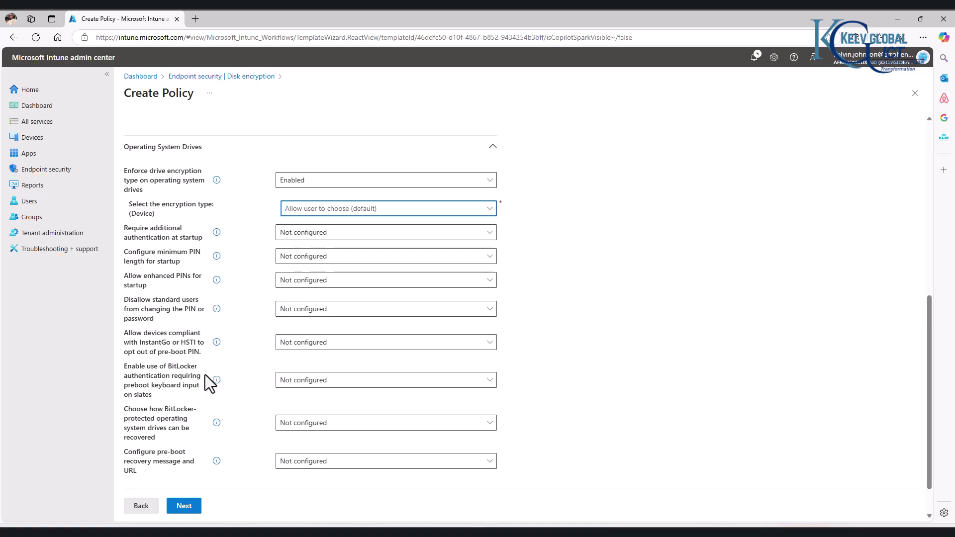
scroll(194, 381, "down", 1)
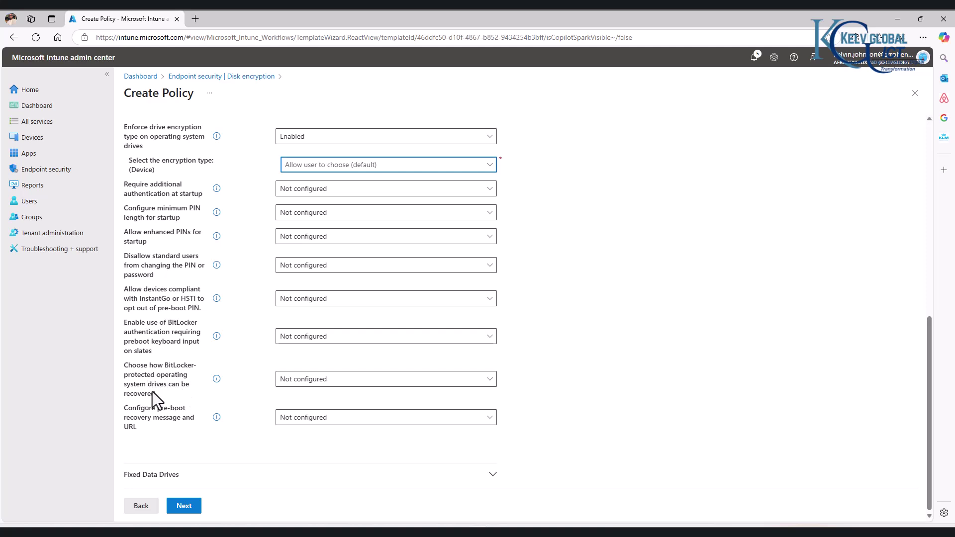
left_click(284, 381)
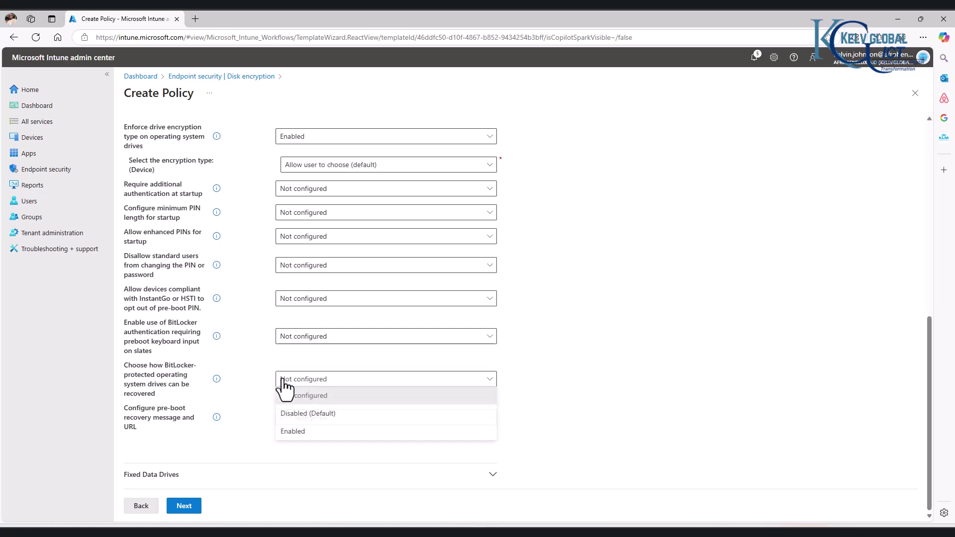
left_click(295, 432)
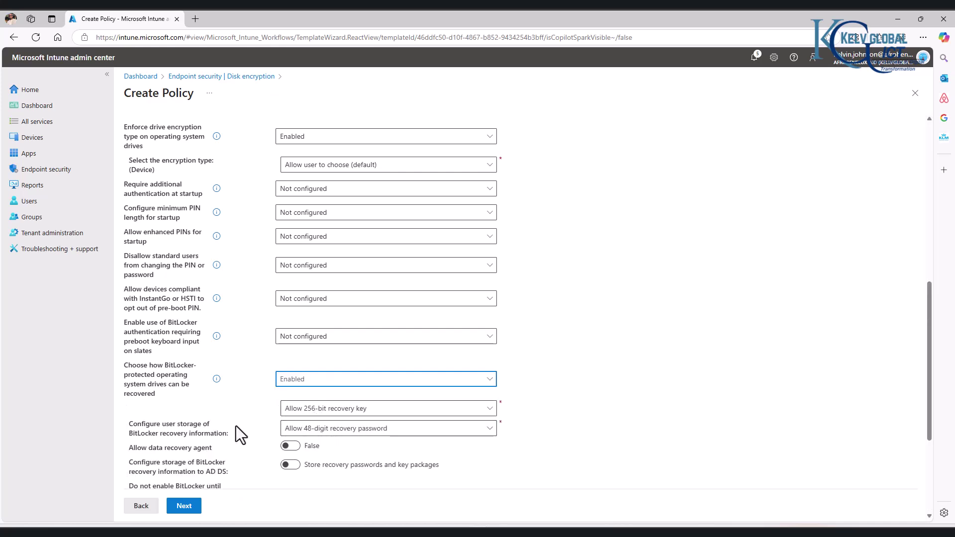
scroll(236, 427, "down", 3)
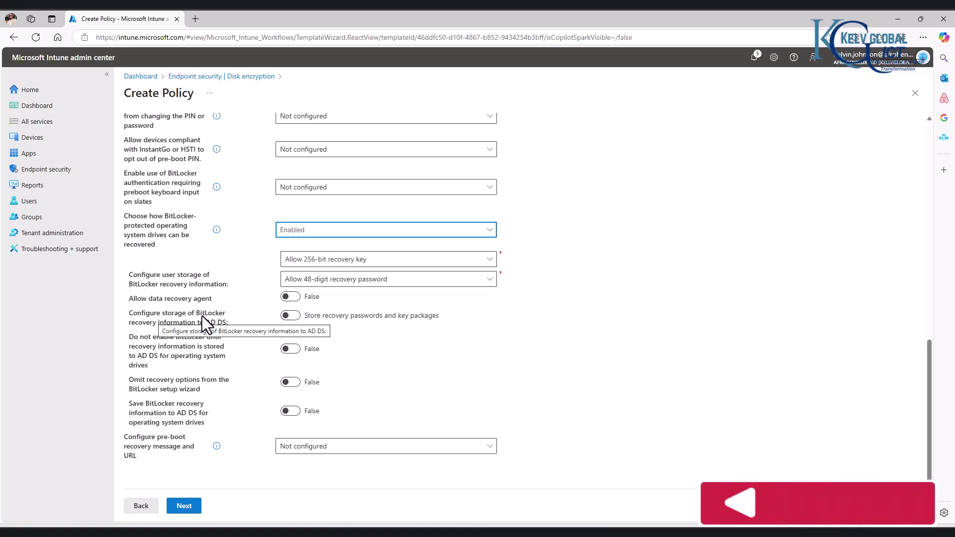
left_click(291, 316)
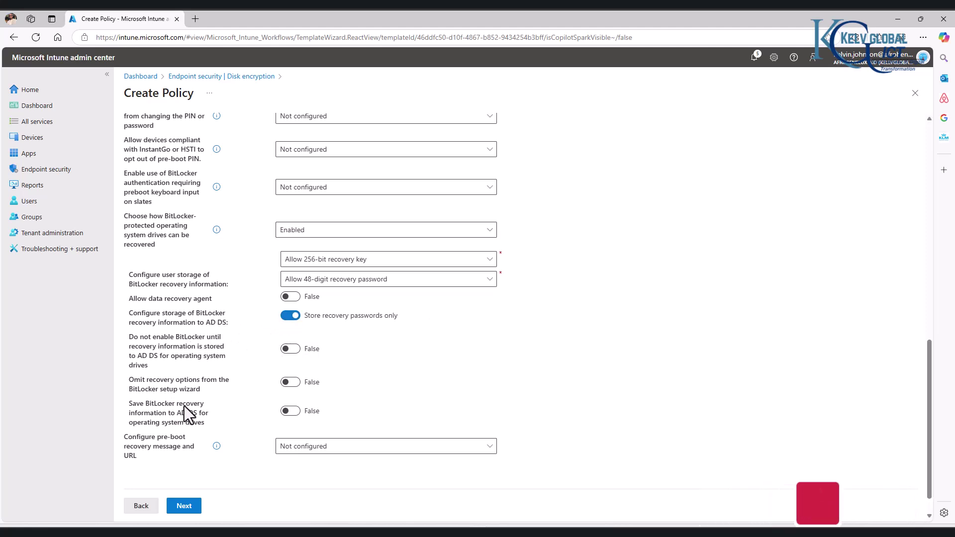
left_click(291, 412)
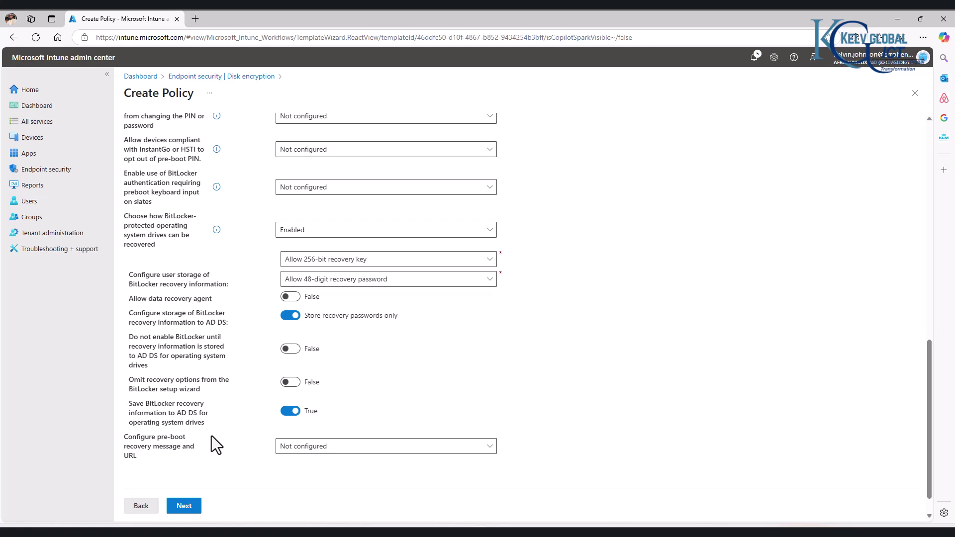
- Enable enforcing the drive encryption type under Fixed Data Drives, keeping "Allow user to choose (default)"
scroll(211, 436, "down", 1)
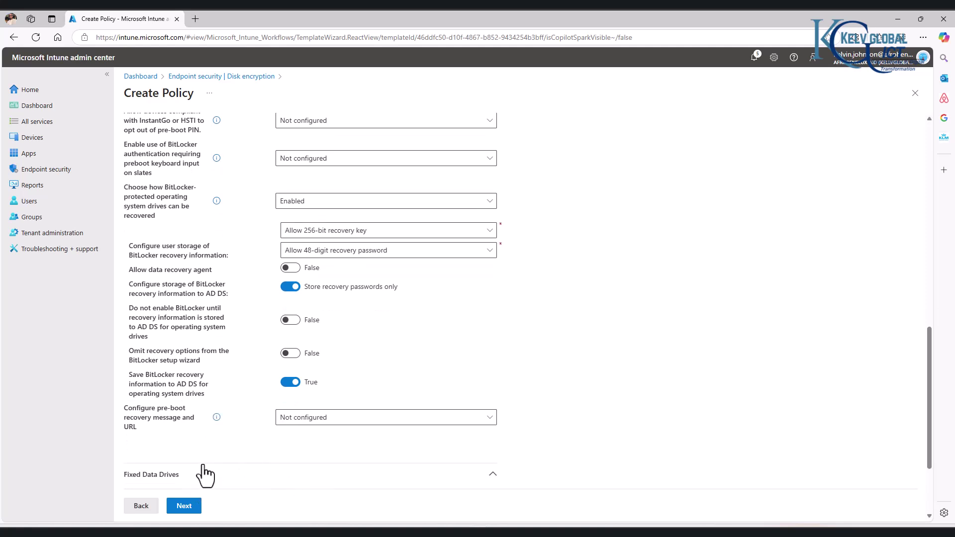
left_click(493, 473)
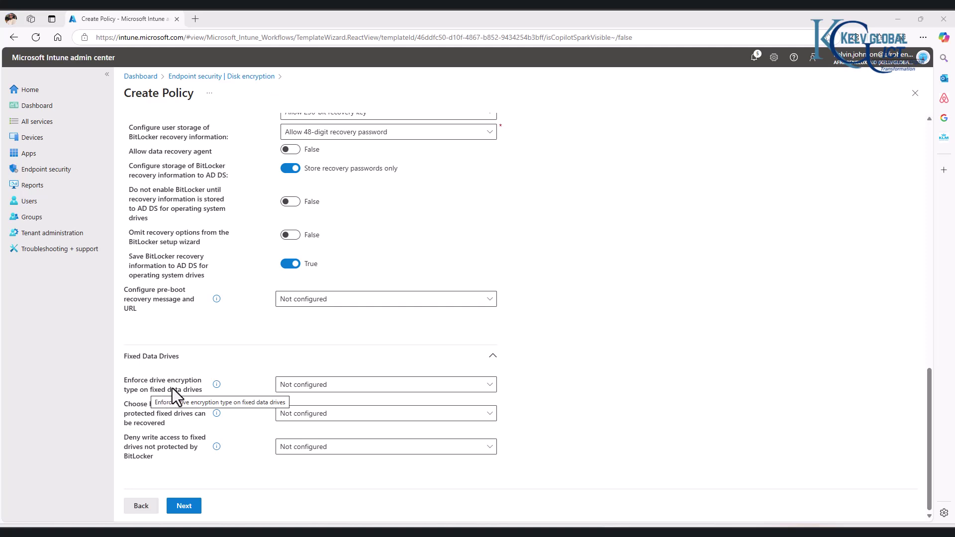
left_click(287, 393)
left_click(294, 438)
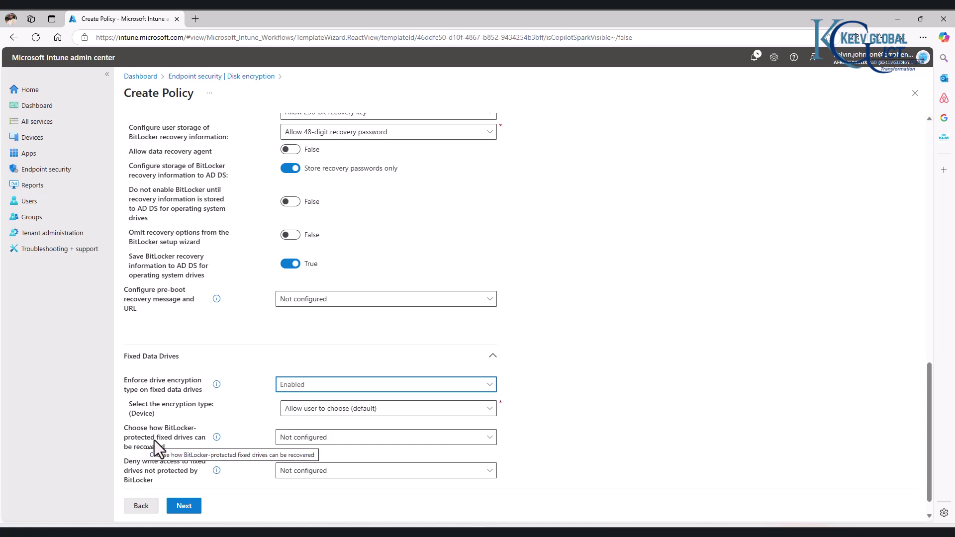
- Enable recovery of BitLocker-protected fixed drives, setting saving recovery information to AD DS and delaying BitLocker until it is stored both to True
left_click(296, 441)
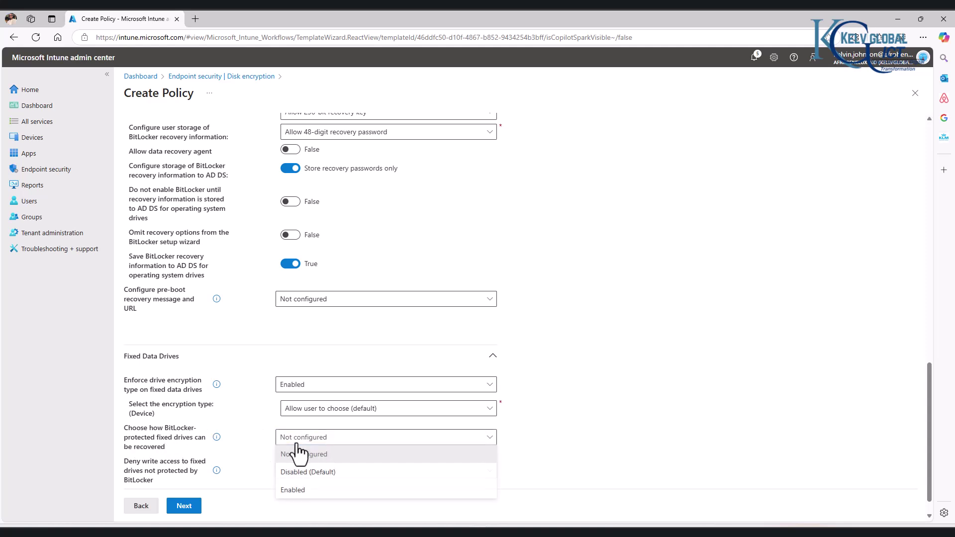
left_click(297, 490)
scroll(239, 423, "down", 3)
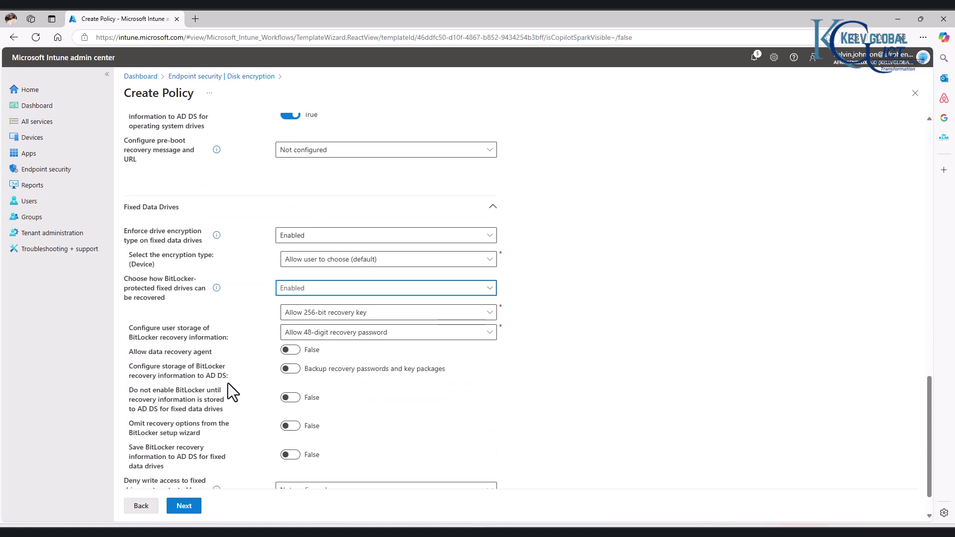
scroll(249, 370, "down", 1)
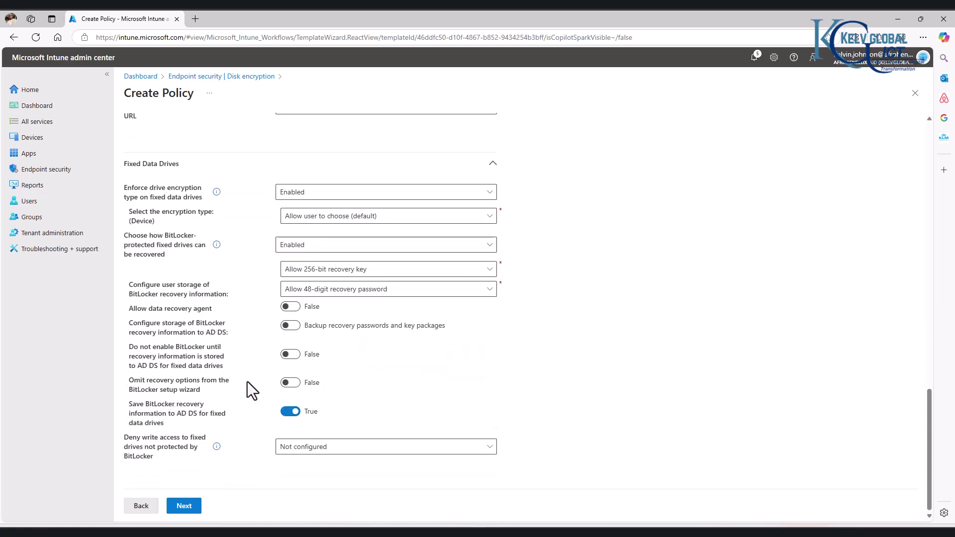
left_click(288, 354)
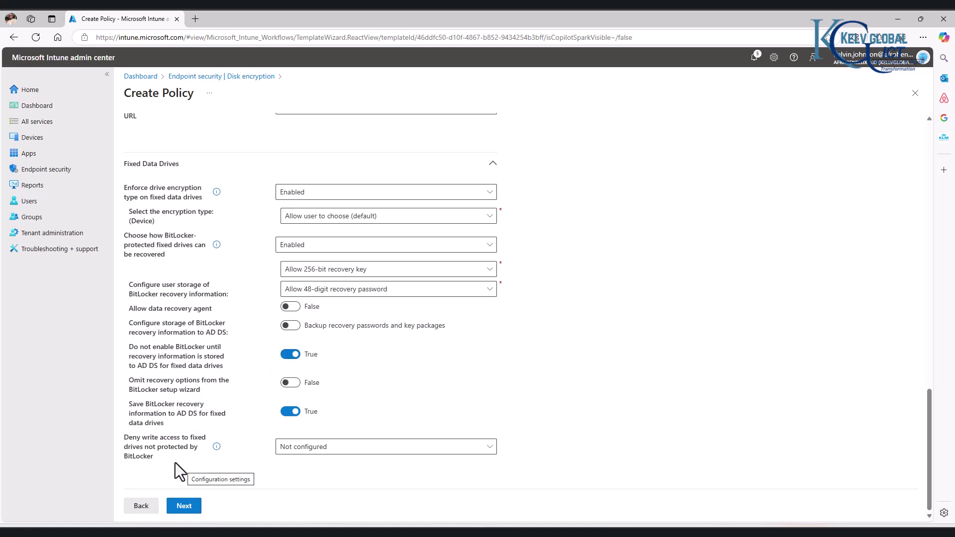
- Keep the Default scope tag, assign the BitLocker policy to the Win11 group as Include, and save the policy
left_click(184, 506)
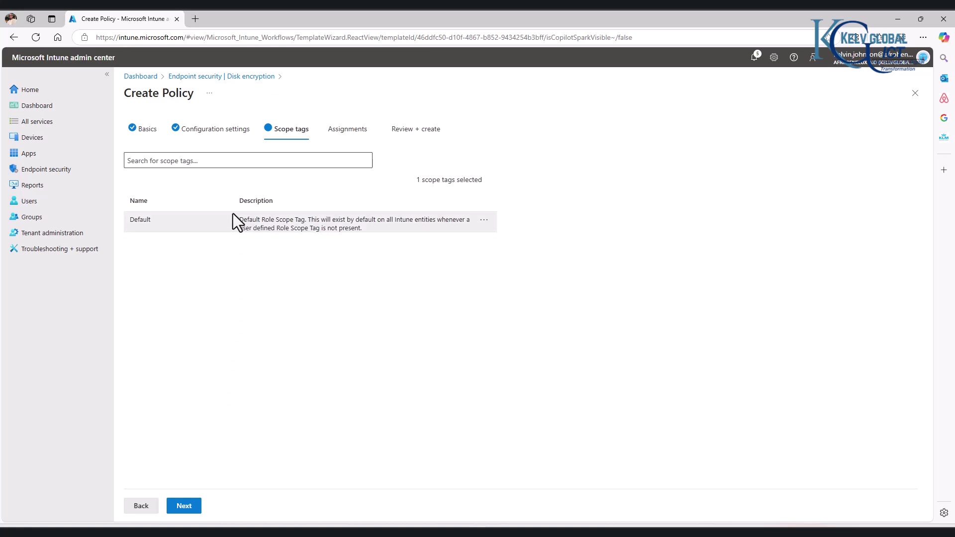
left_click(184, 506)
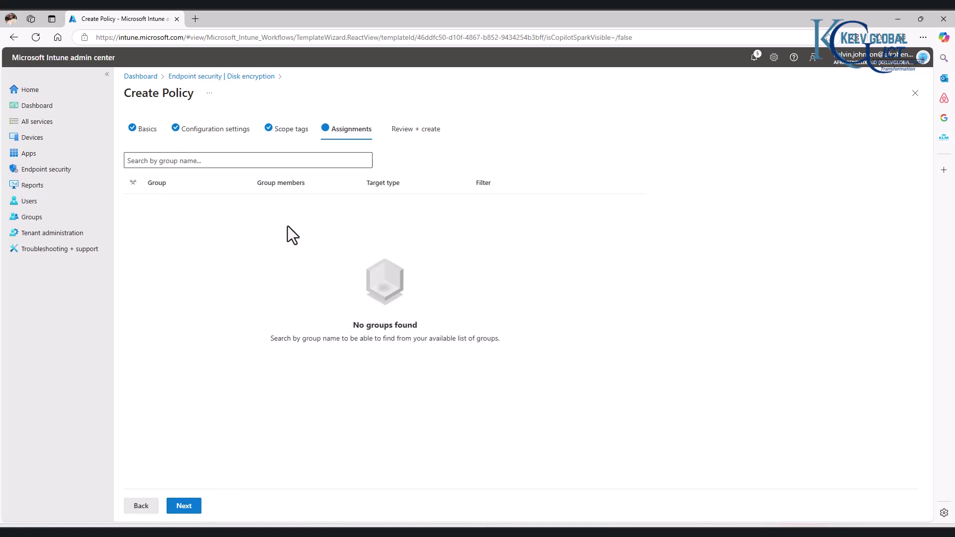
left_click(160, 166)
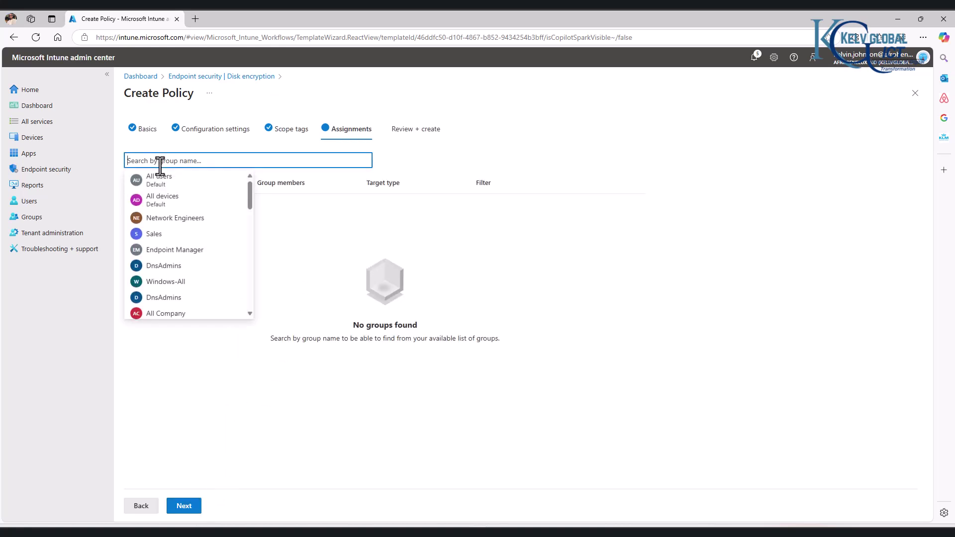
type("win")
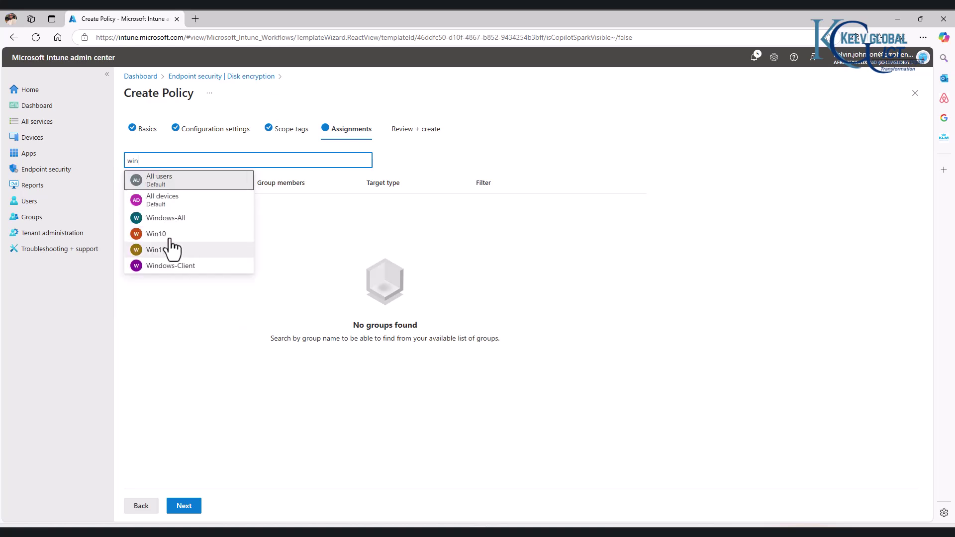
left_click(171, 247)
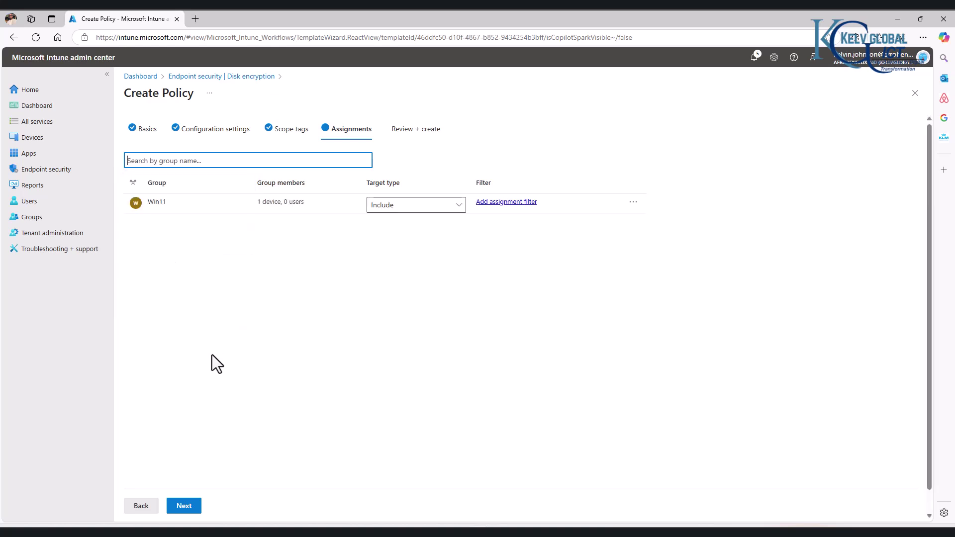
left_click(193, 503)
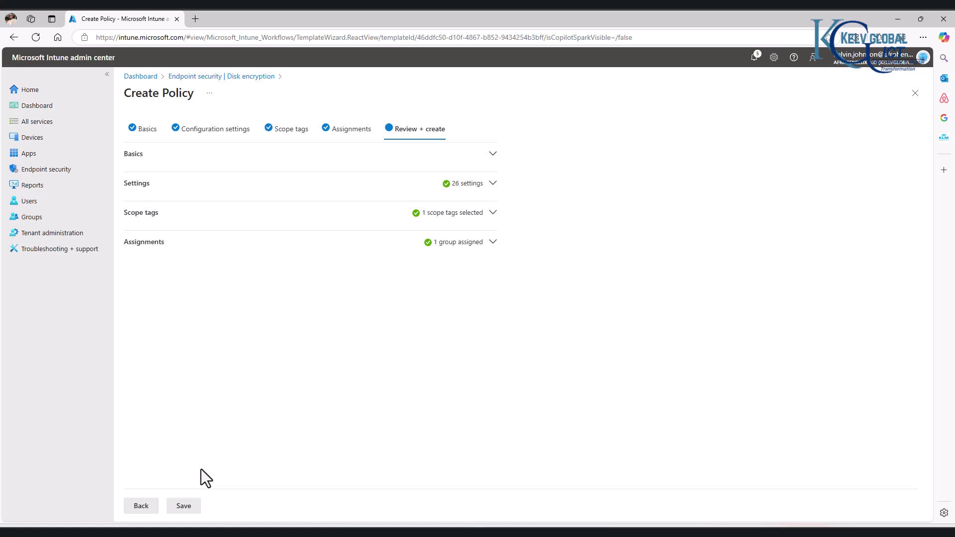
left_click(184, 506)
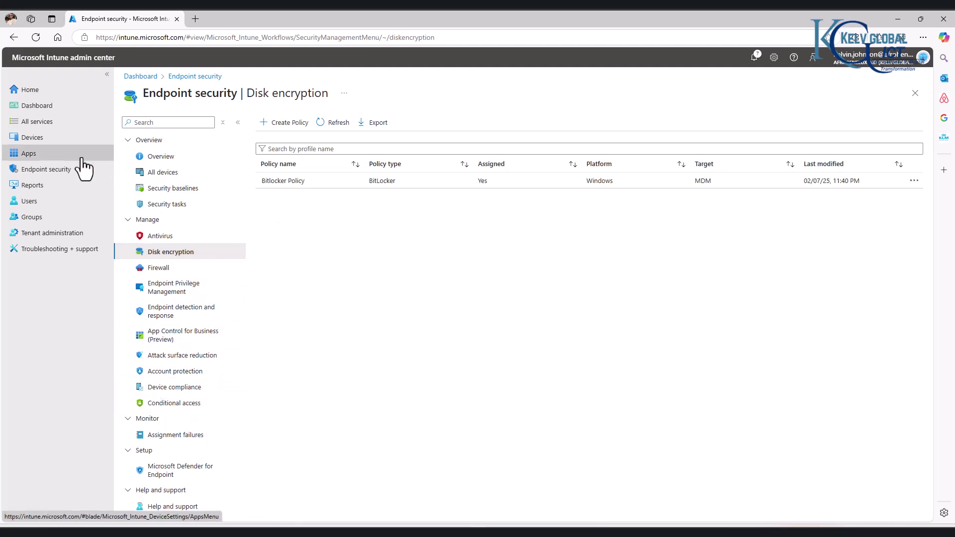
- Open the Windows device K0001 from the managed devices and confirm a Sync for it
left_click(40, 144)
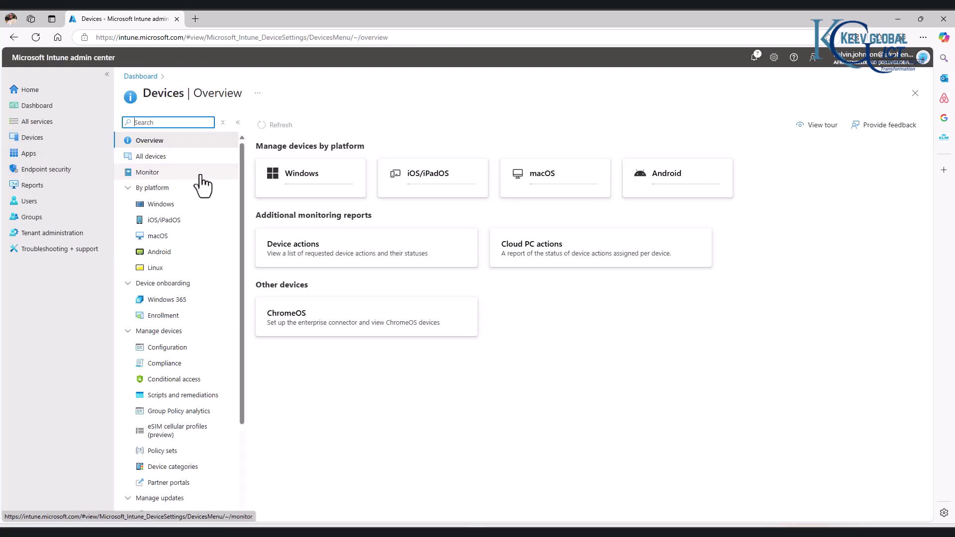
left_click(295, 192)
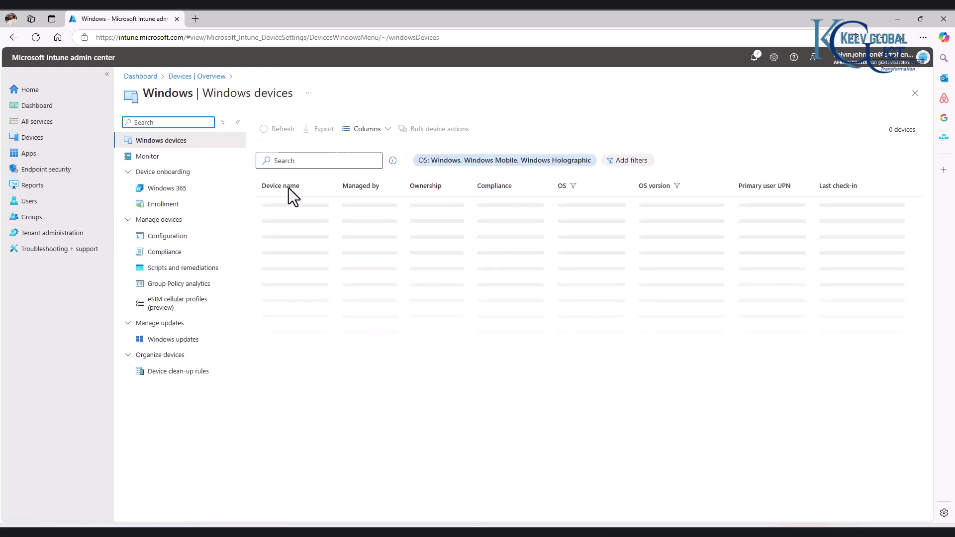
left_click(274, 206)
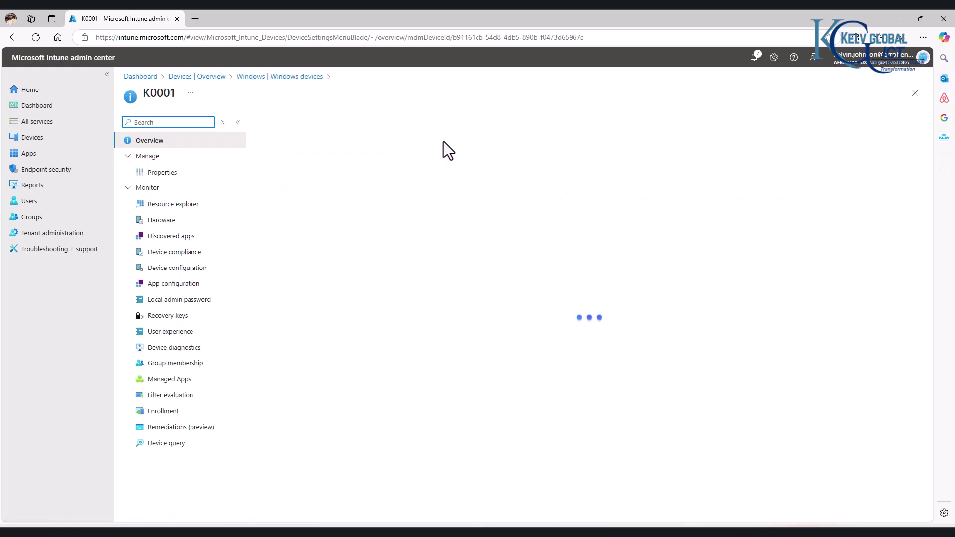
left_click(440, 124)
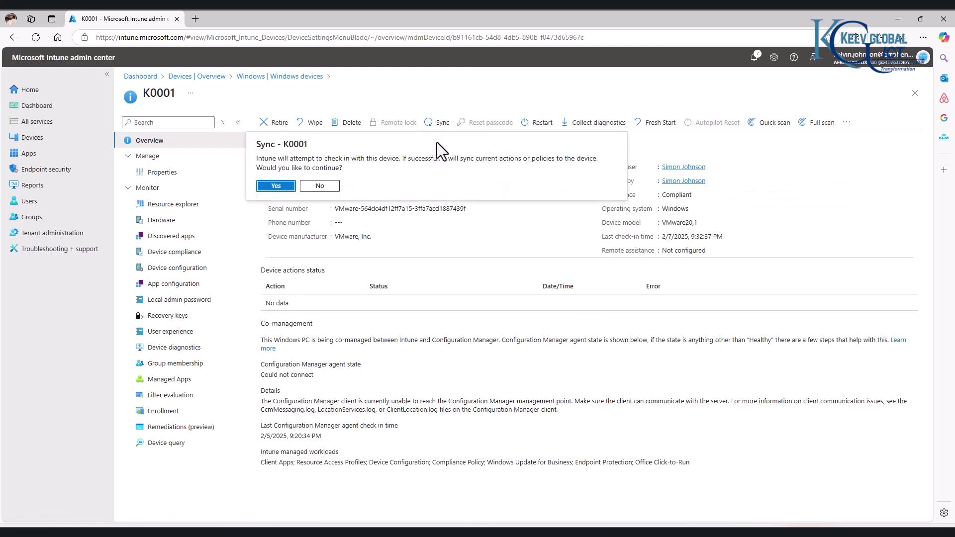
left_click(275, 187)
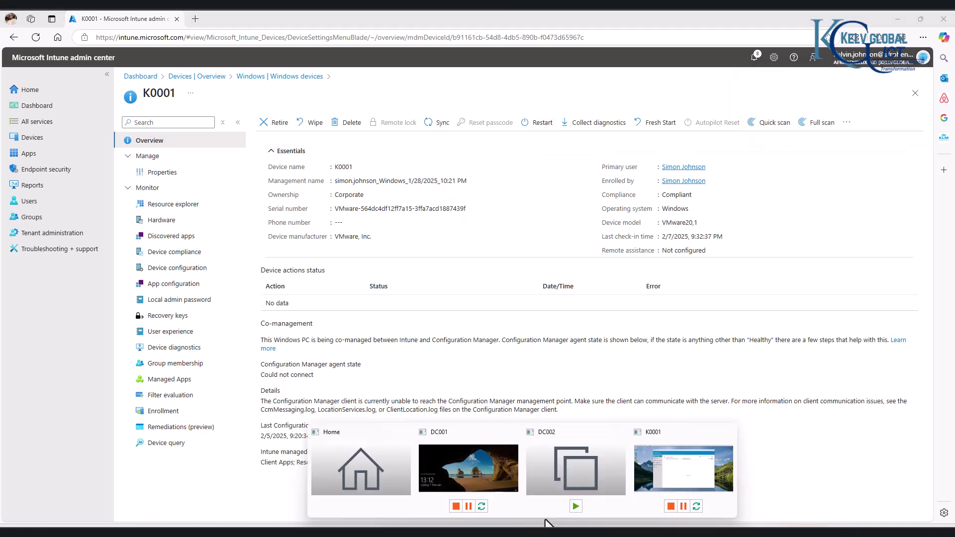
- Switch to the K0001 virtual machine in VMware Workstation, close Software Center and show the machine full screen
left_click(665, 485)
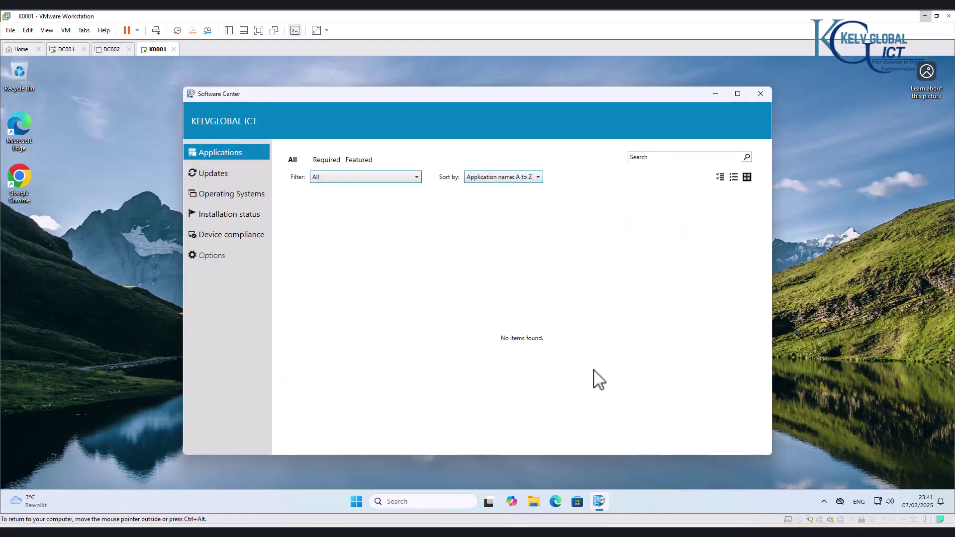
left_click(760, 93)
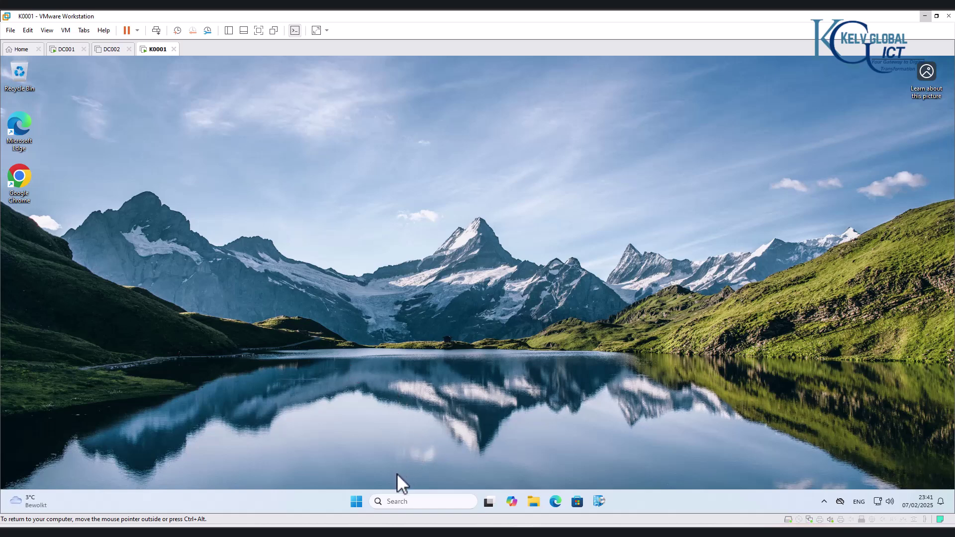
left_click(254, 31)
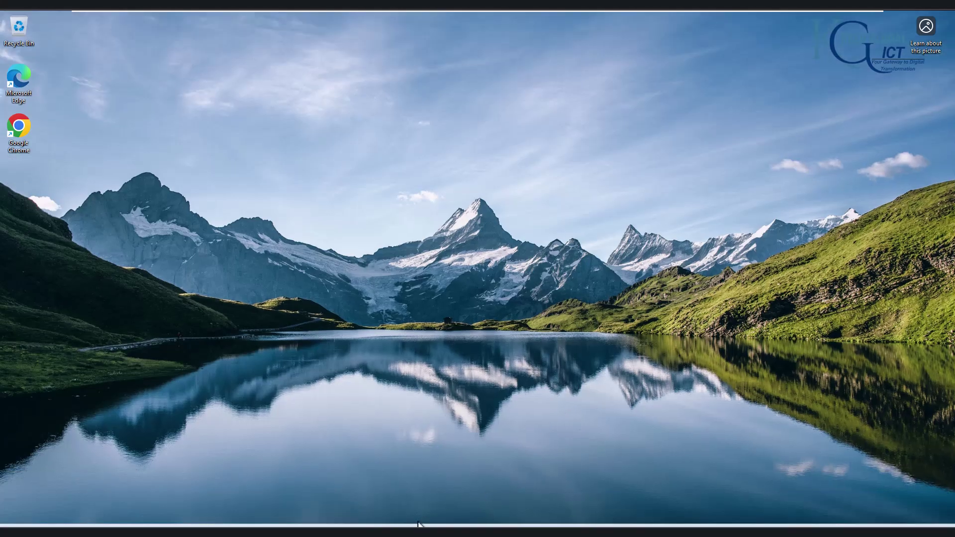
- Open Windows Settings on the K0001 virtual machine
key("super")
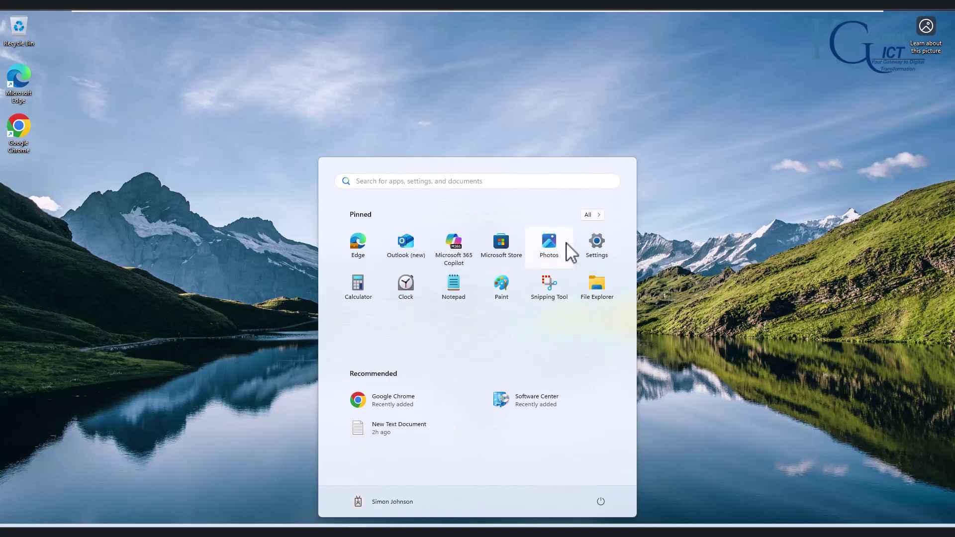
left_click(596, 249)
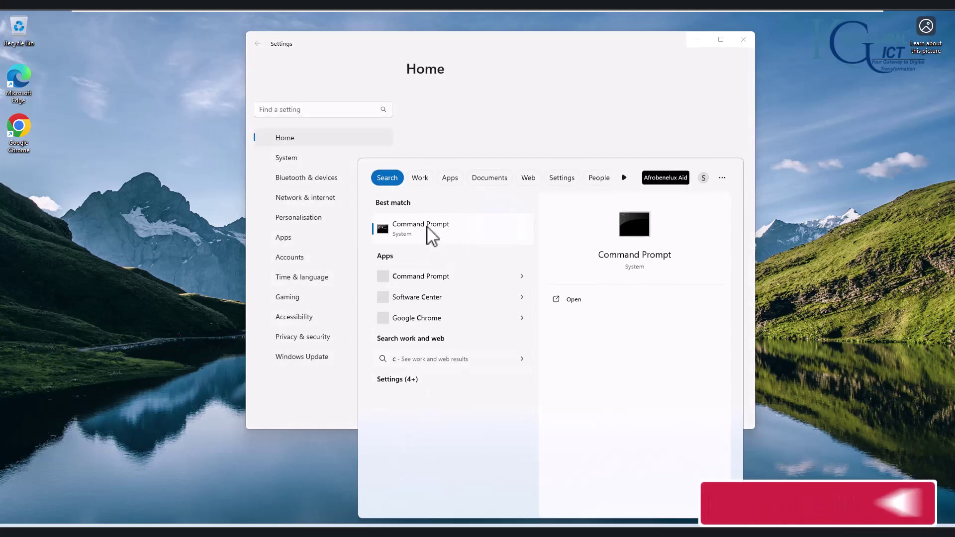
- Check the machine's name with the hostname command in Command Prompt, and close both Command Prompt windows
left_click(431, 234)
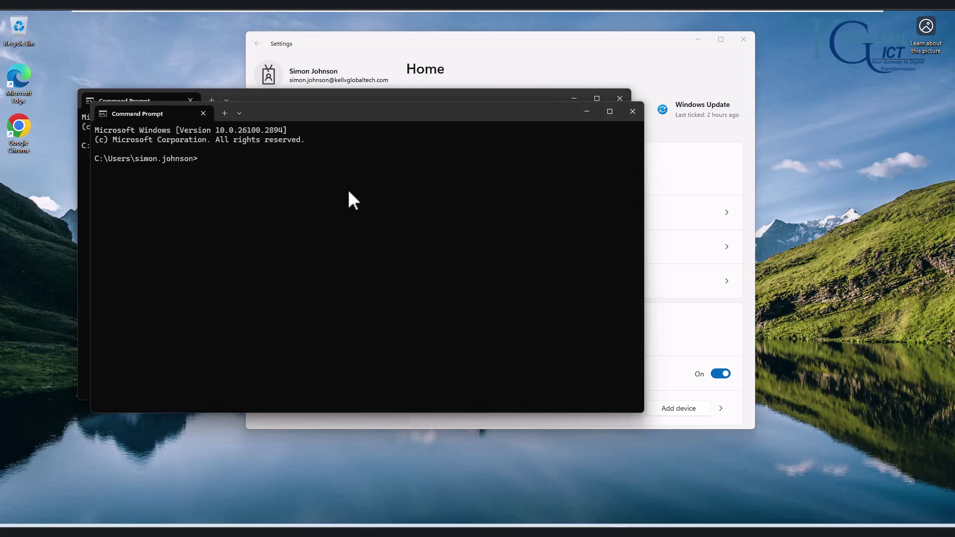
type("hostname")
key("Return")
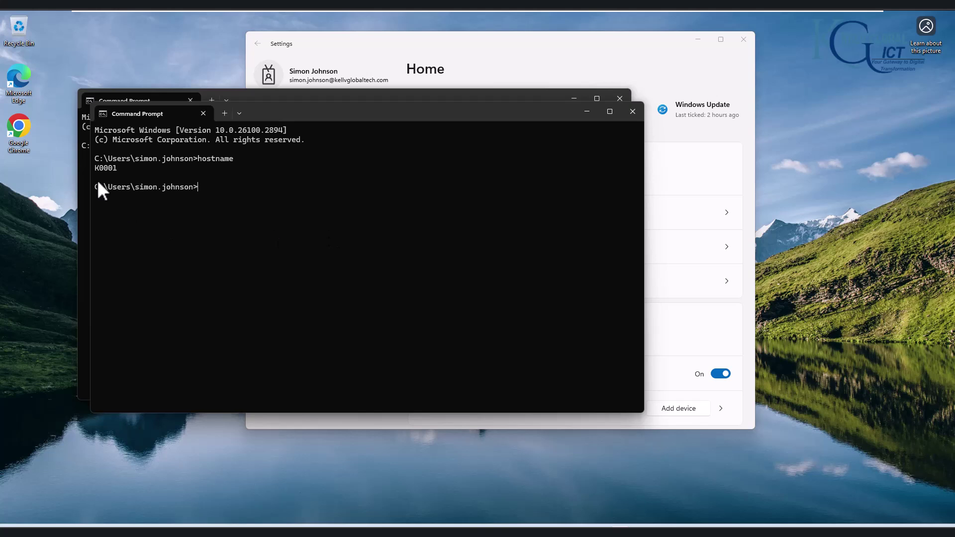
left_click(635, 113)
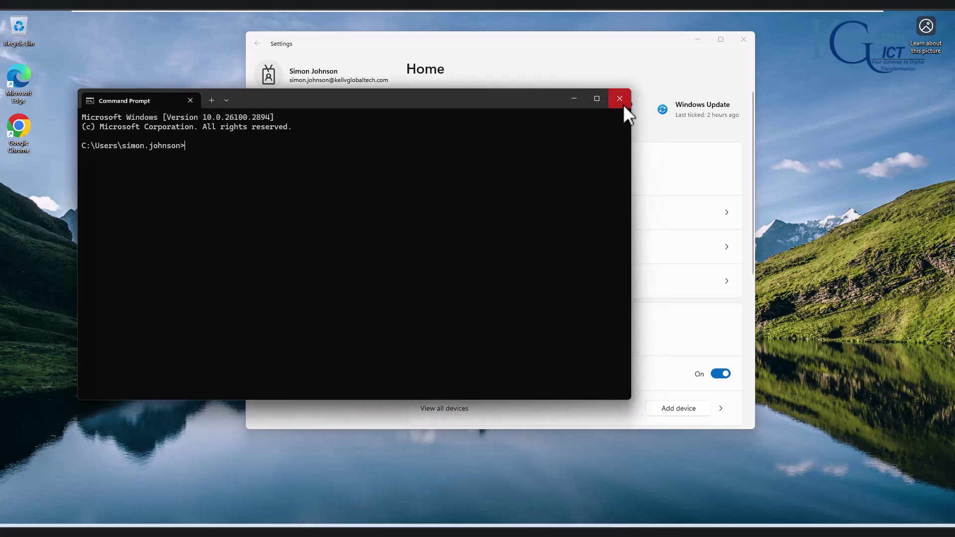
left_click(621, 101)
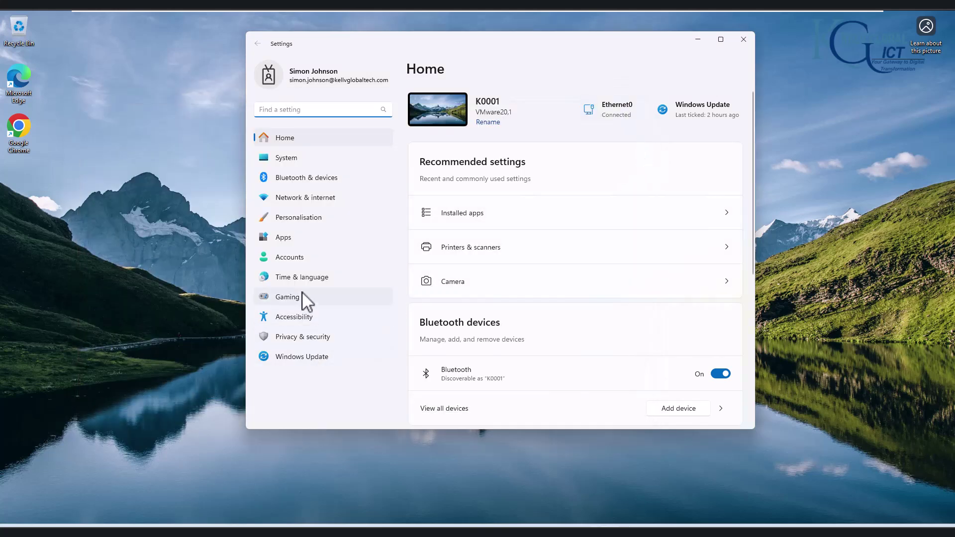
- From Access work or school, start a device sync in the management info of the KELVGLOBALICT.COM connection and return to the account page
left_click(304, 259)
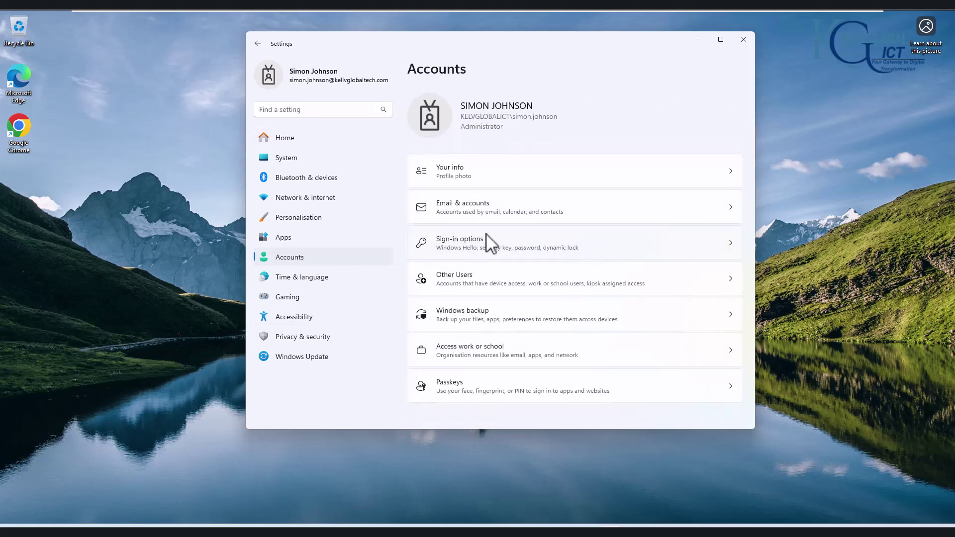
left_click(476, 356)
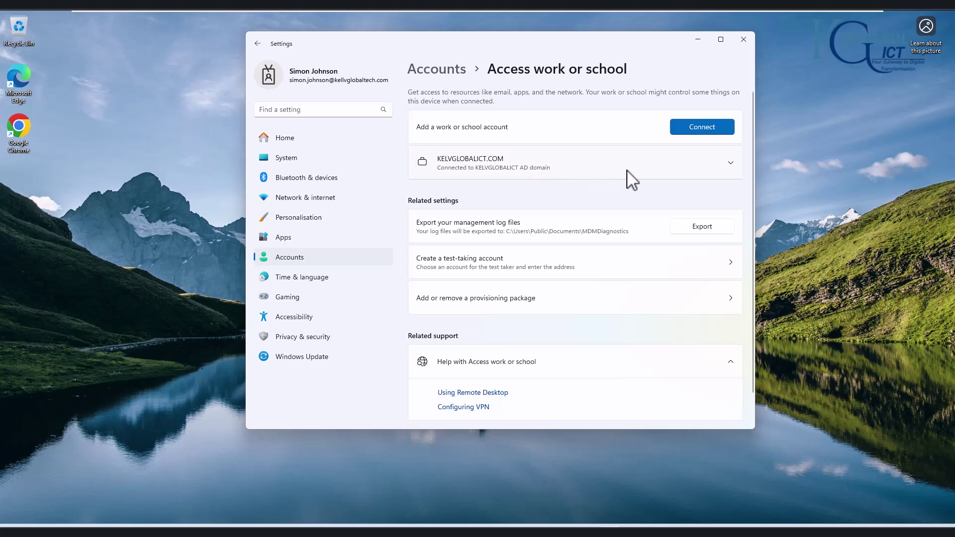
left_click(728, 169)
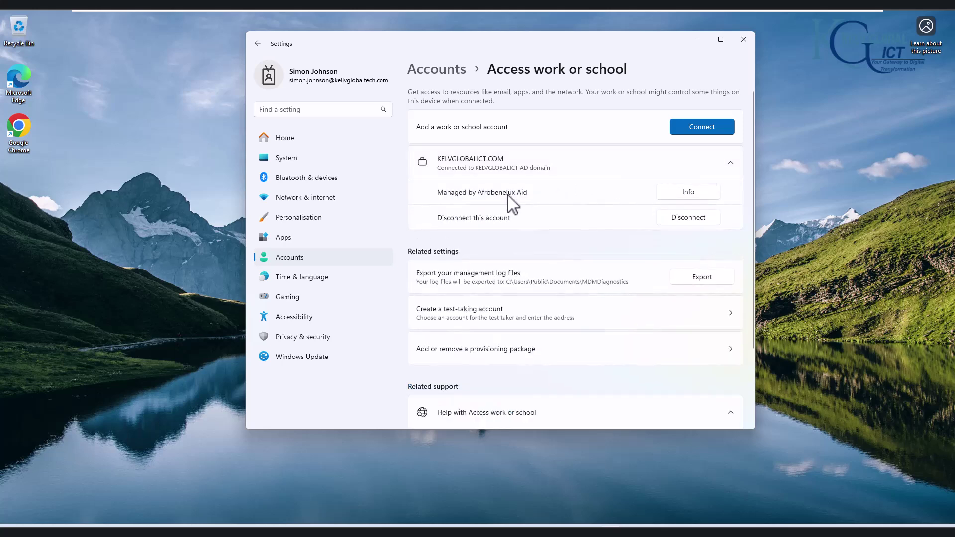
left_click(693, 195)
scroll(452, 285, "down", 5)
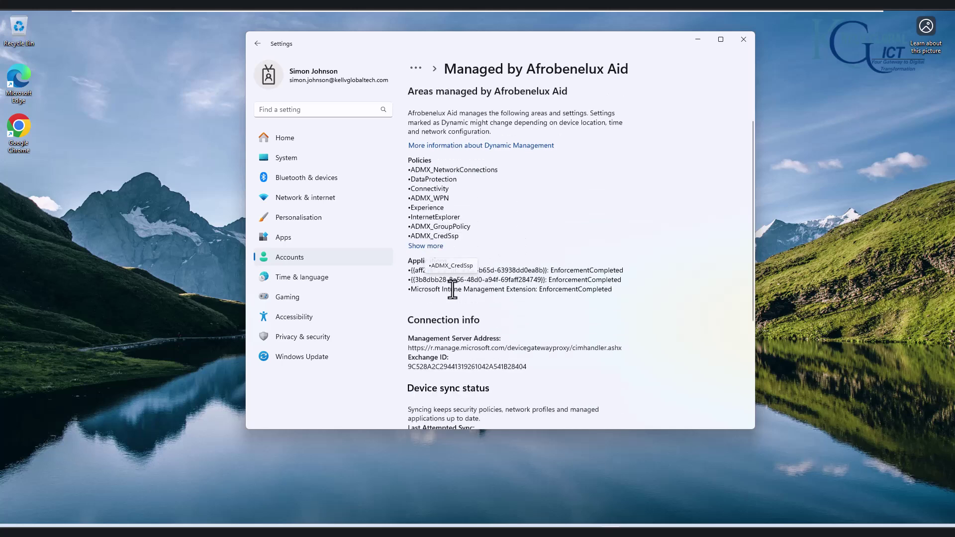
left_click(447, 299)
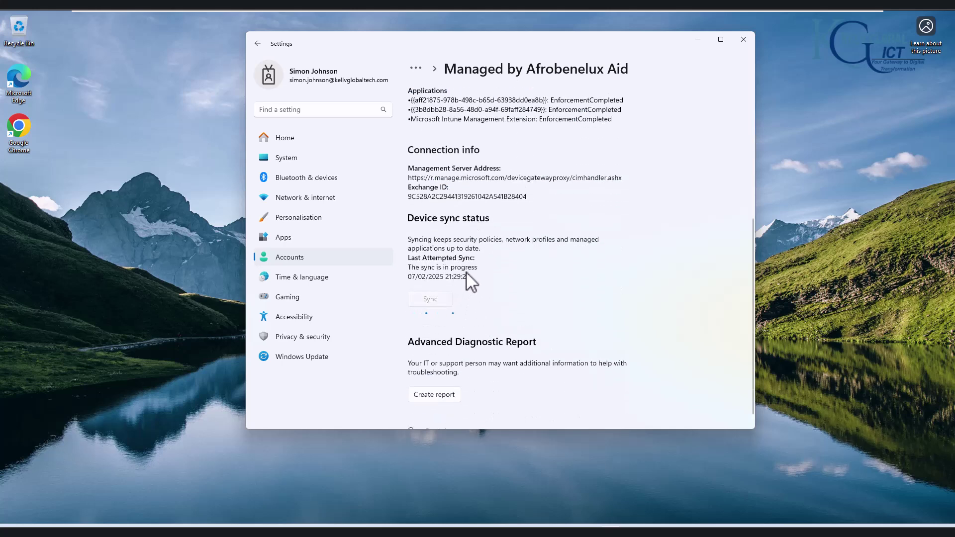
scroll(495, 262, "up", 5)
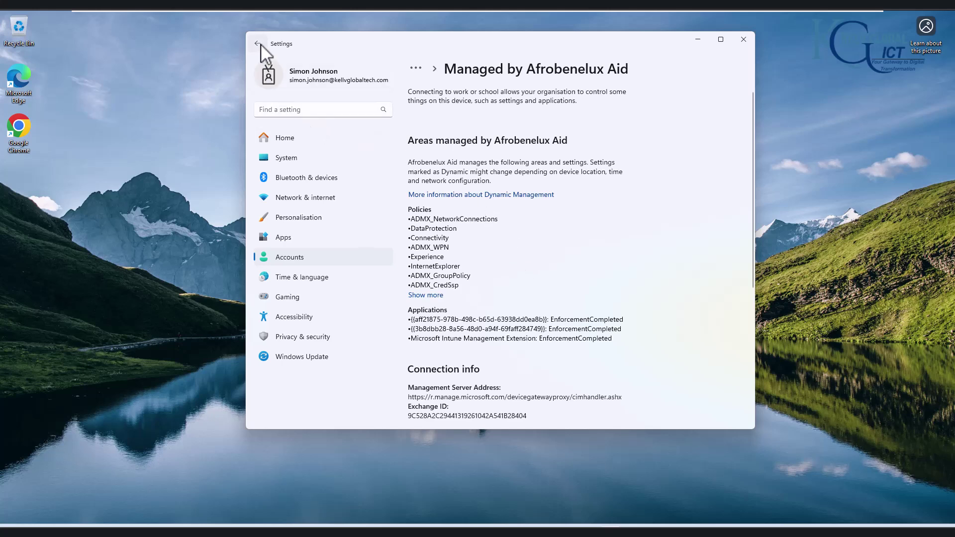
scroll(438, 255, "down", 4)
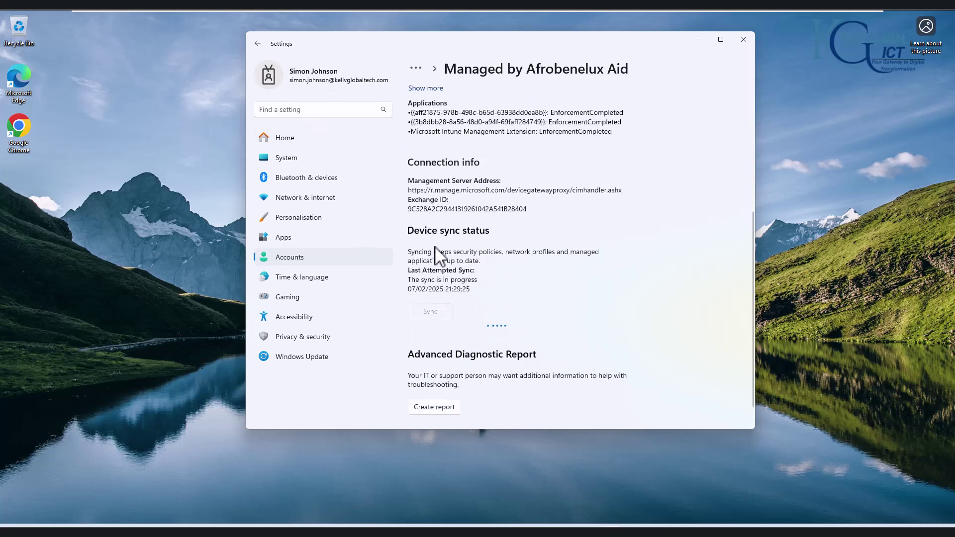
left_click(259, 43)
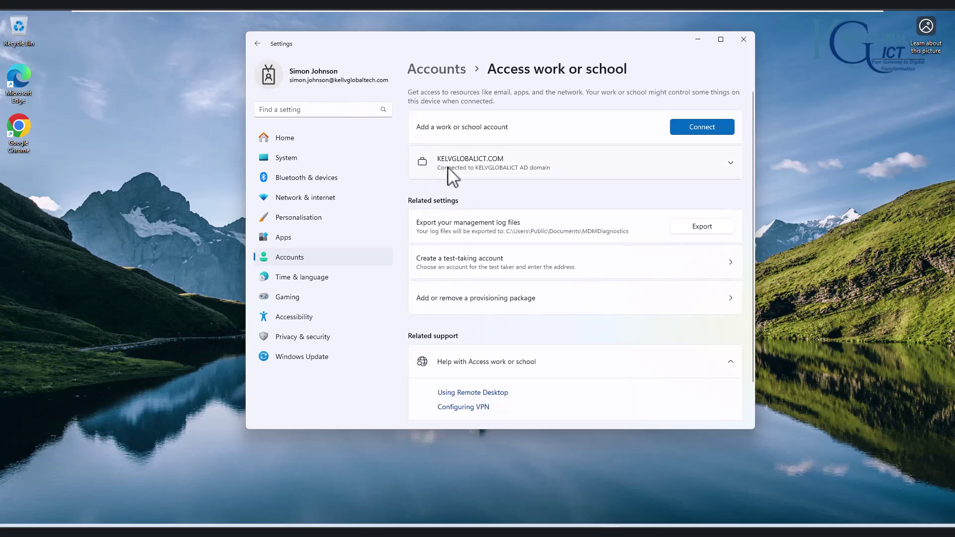
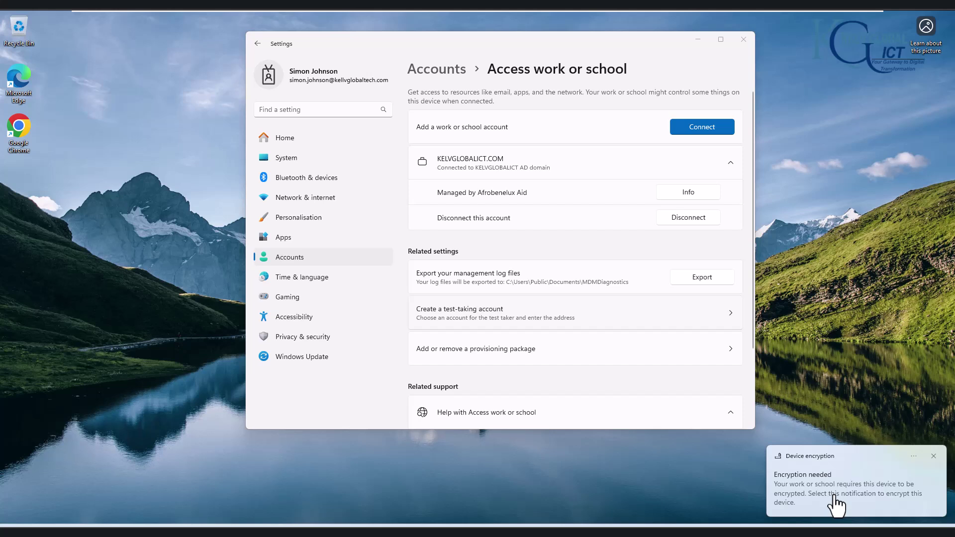
- Open the Device encryption notification, and look at the drives under This PC before minimizing File Explorer
left_click(810, 479)
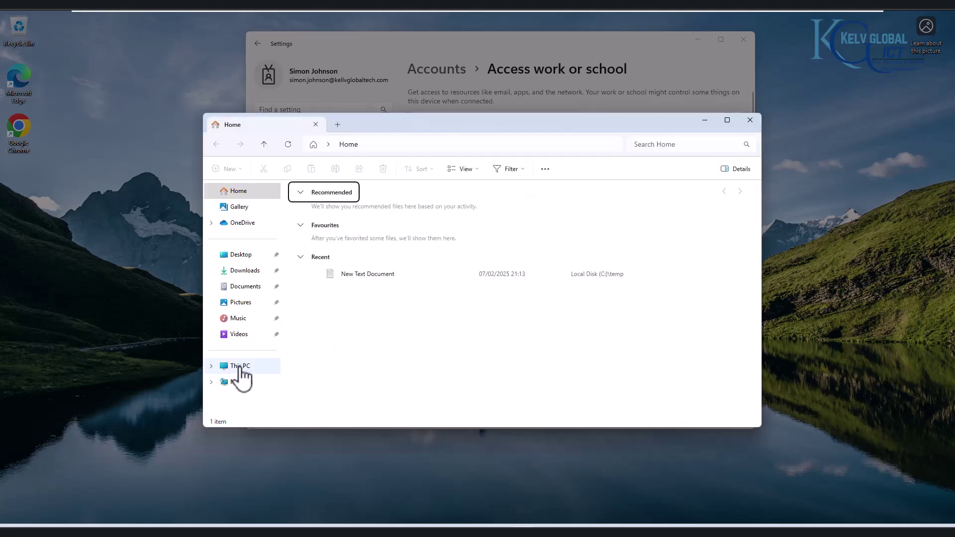
left_click(242, 367)
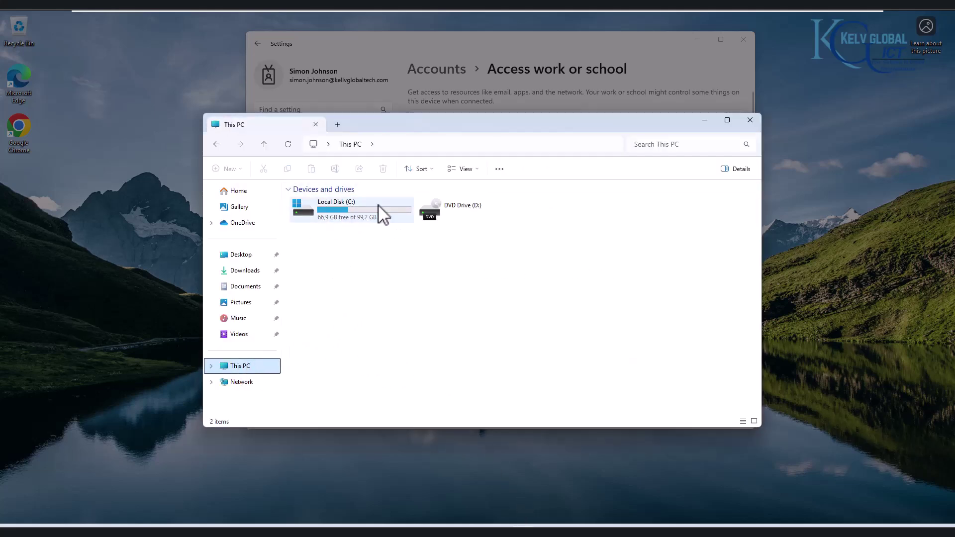
left_click(704, 122)
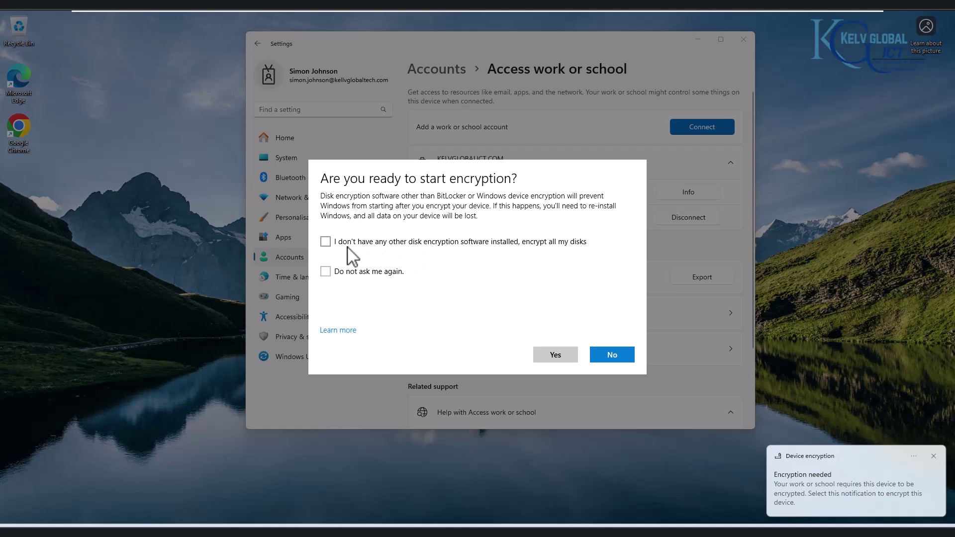
- Confirm that no other disk encryption software is installed and agree to start encrypting all disks
left_click(327, 243)
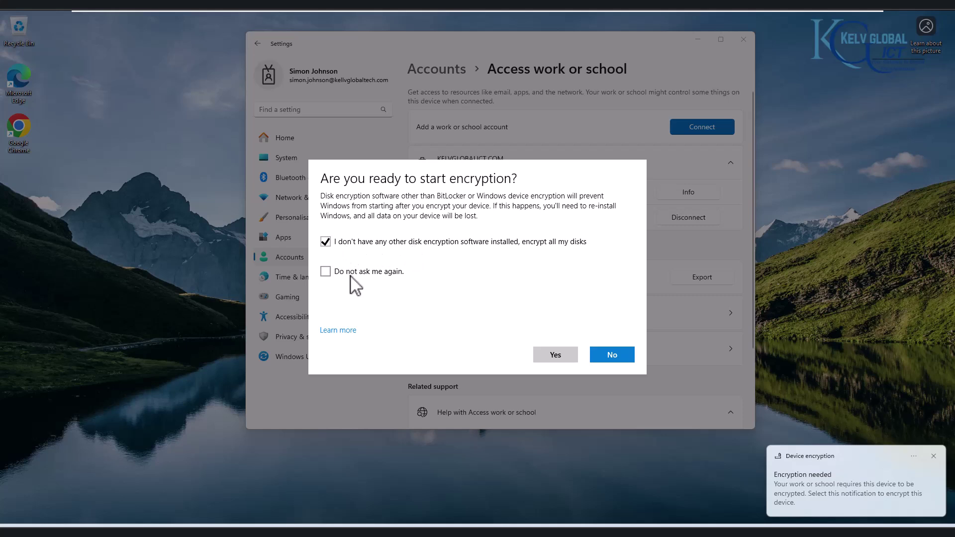
left_click(561, 358)
left_click(487, 353)
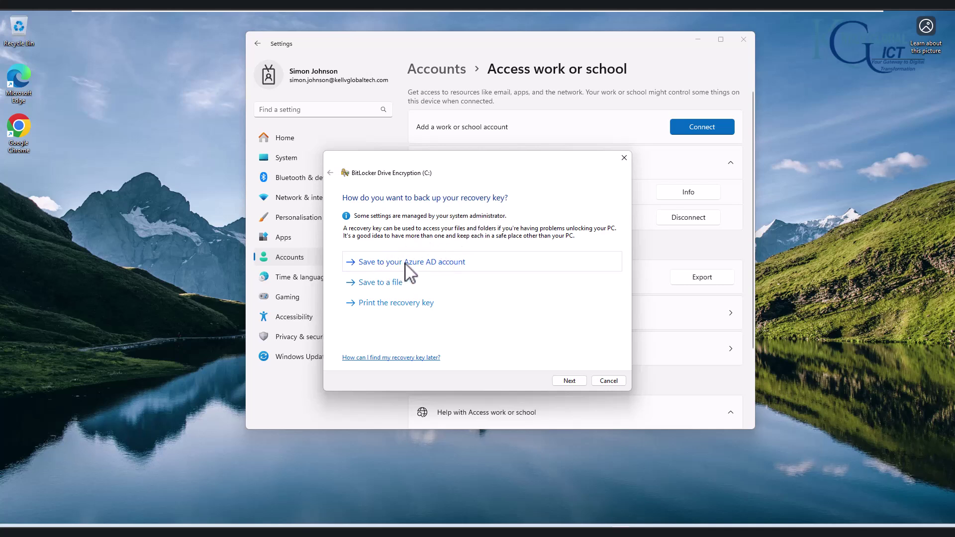
- Back up the BitLocker recovery key to the Azure AD account and start encrypting only the used disk space of drive C
left_click(435, 263)
left_click(561, 380)
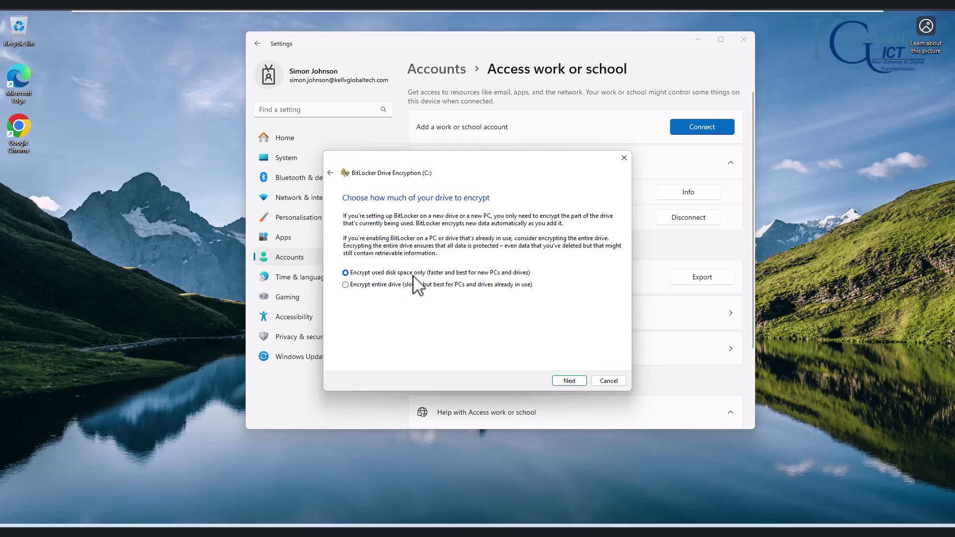
left_click(566, 381)
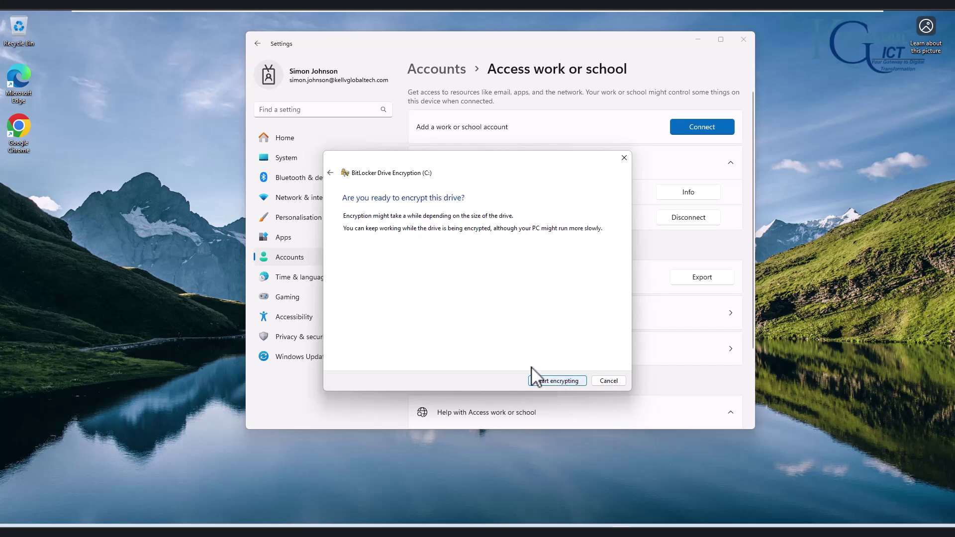
left_click(548, 381)
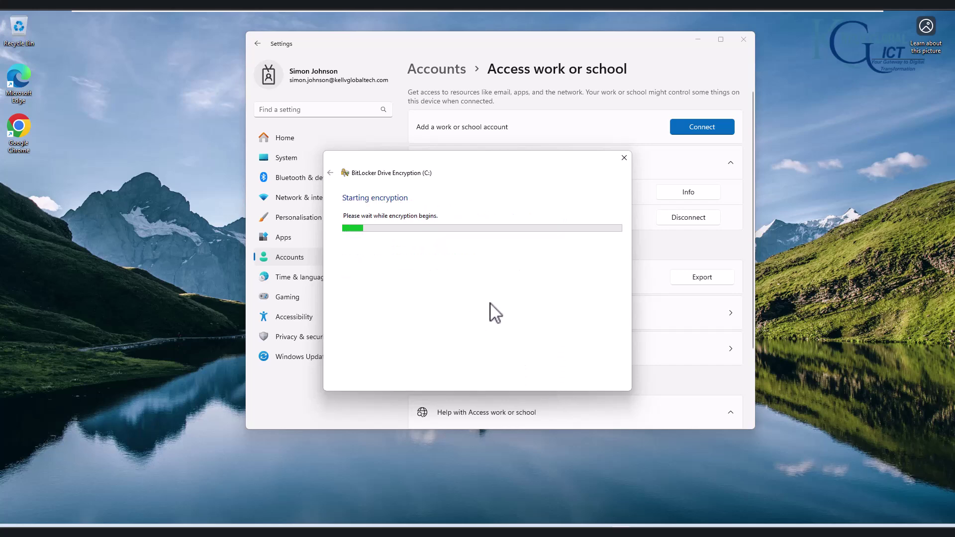